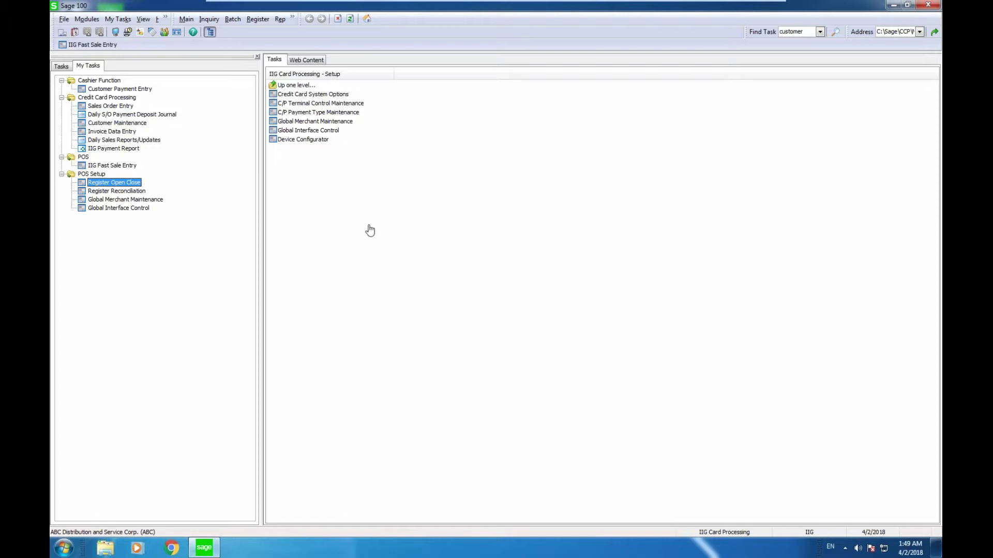
# - Start a new, next-numbered sales order for customer American Business Futures
pyautogui.click(111, 106)
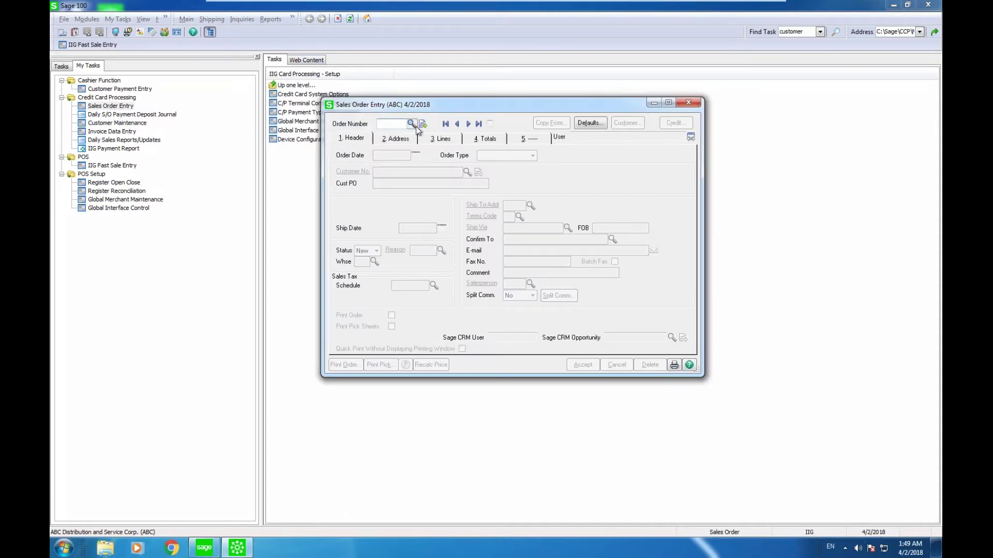
pyautogui.click(422, 125)
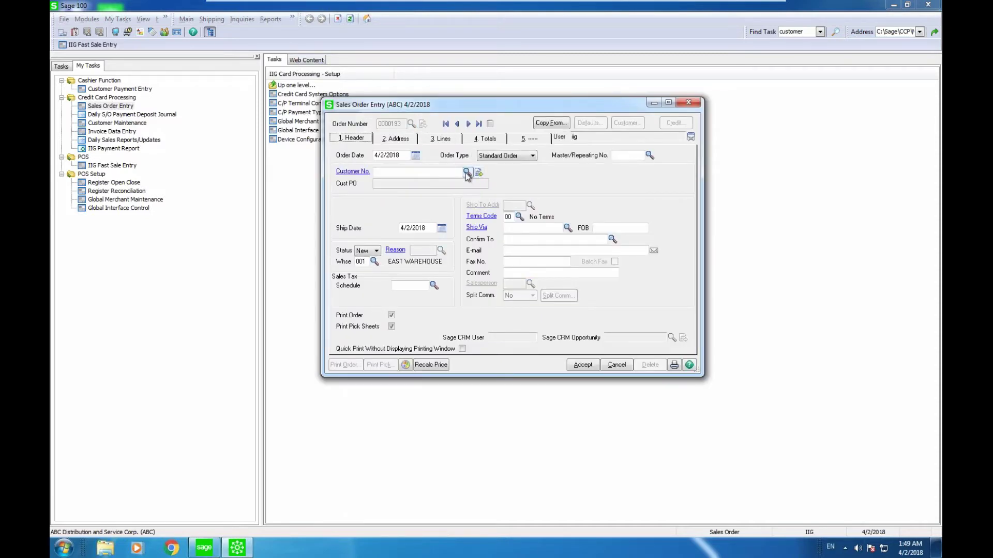
pyautogui.click(467, 172)
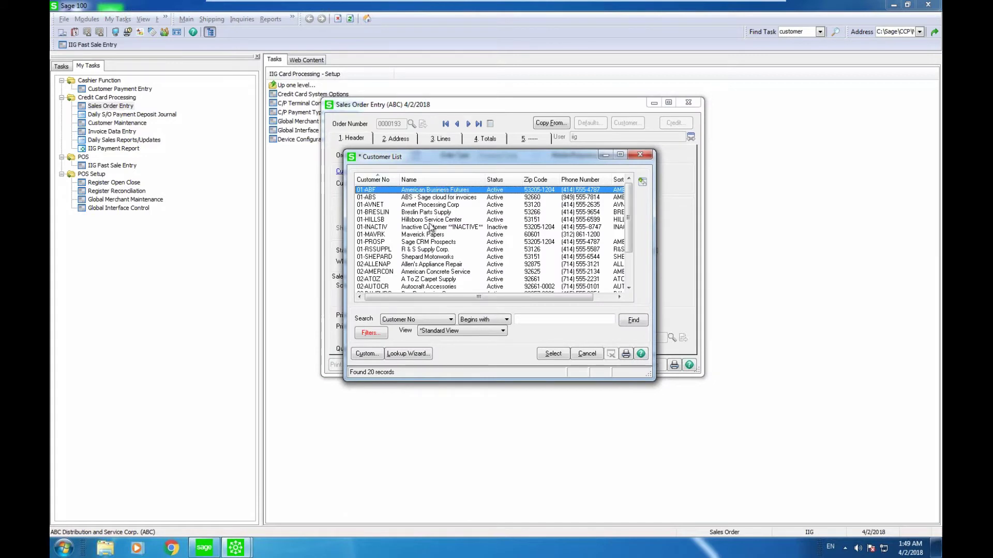
pyautogui.click(558, 356)
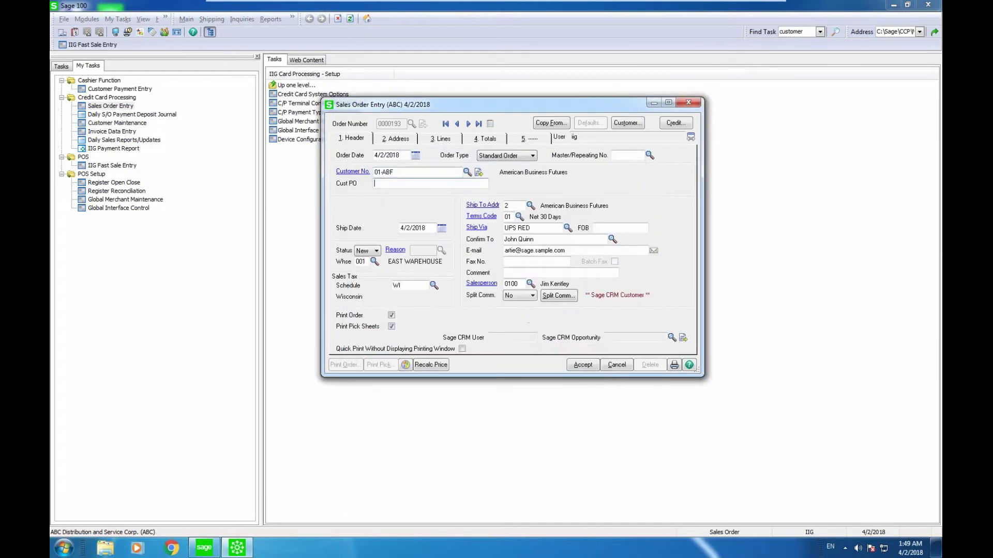
# - Add 4 of item 1001-HON-H252 at 84.00 and view the 336.00 order total
pyautogui.click(433, 139)
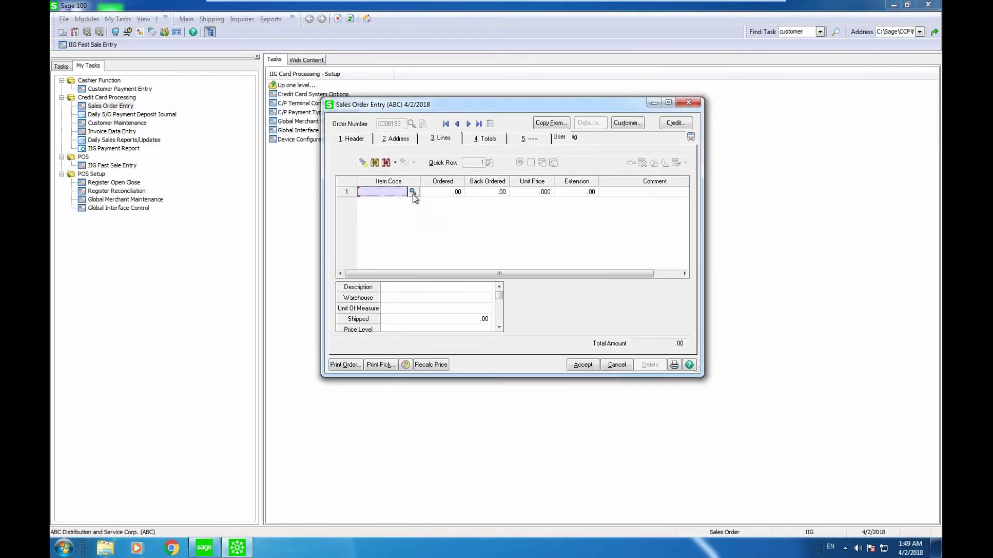
pyautogui.write('1001-HON-H252')
pyautogui.press('Tab')
pyautogui.write('4')
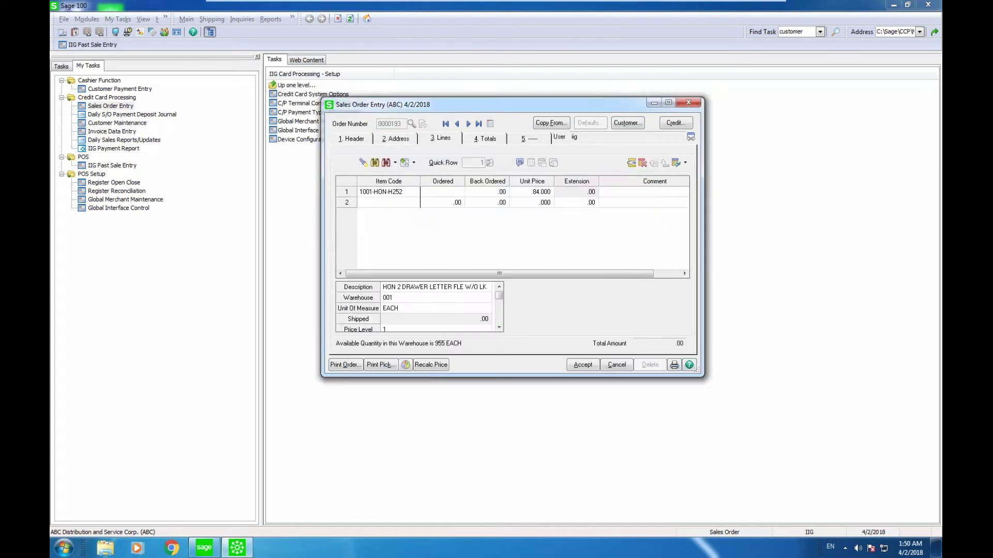
pyautogui.press('Tab')
pyautogui.press('Tab')
pyautogui.press('Tab')
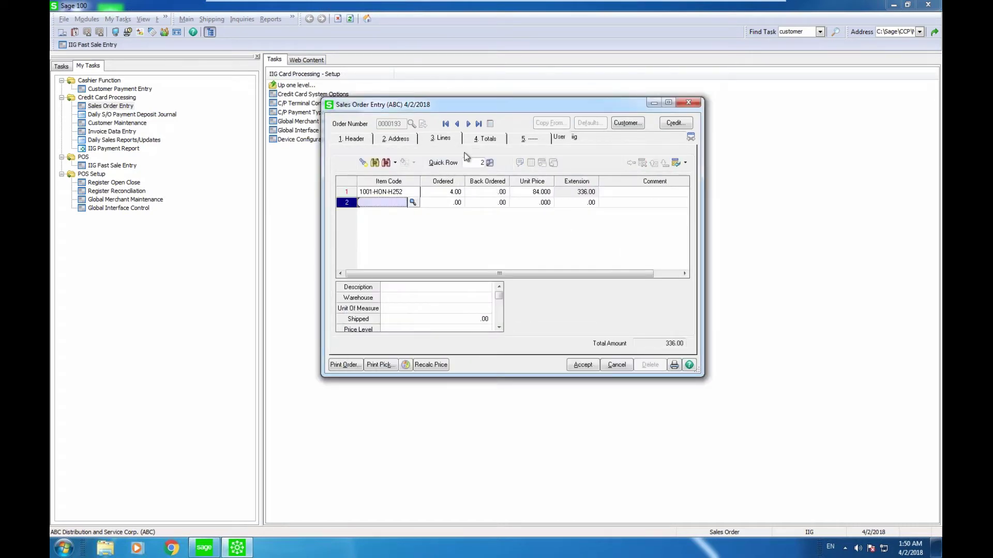
pyautogui.click(475, 140)
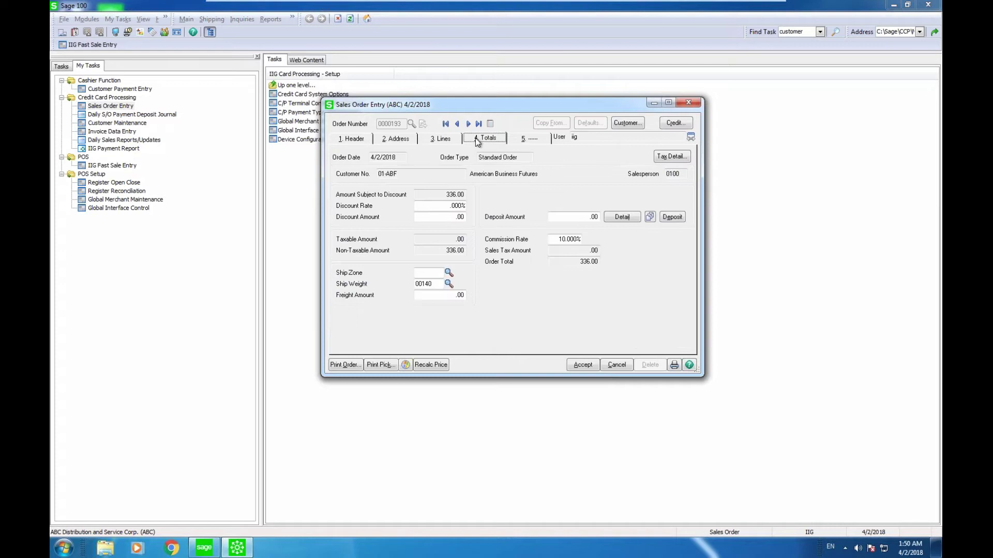
# - Enter a 100.00 deposit payment on the customer's saved AMEX card
pyautogui.hotkey('alt', 'd')
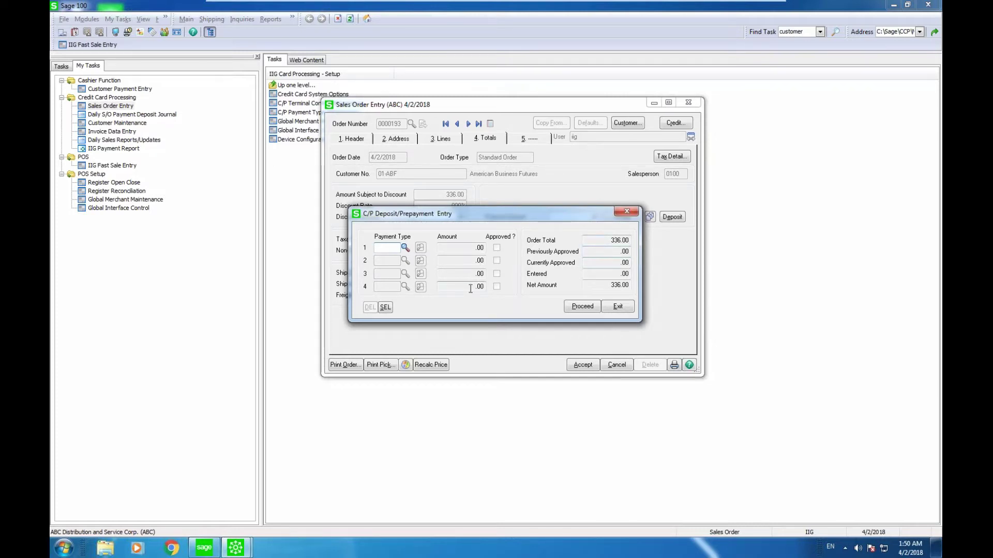
pyautogui.click(405, 247)
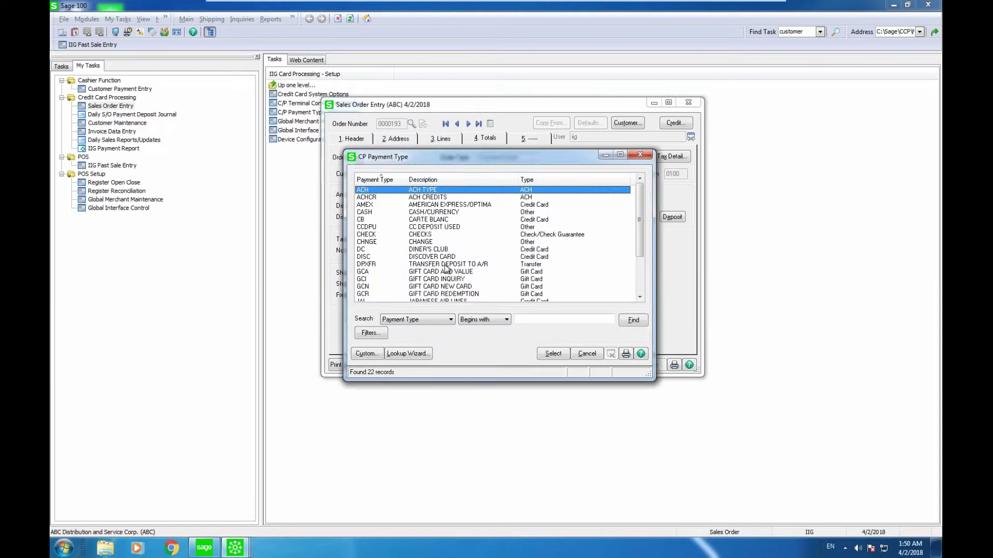
pyautogui.doubleClick(392, 205)
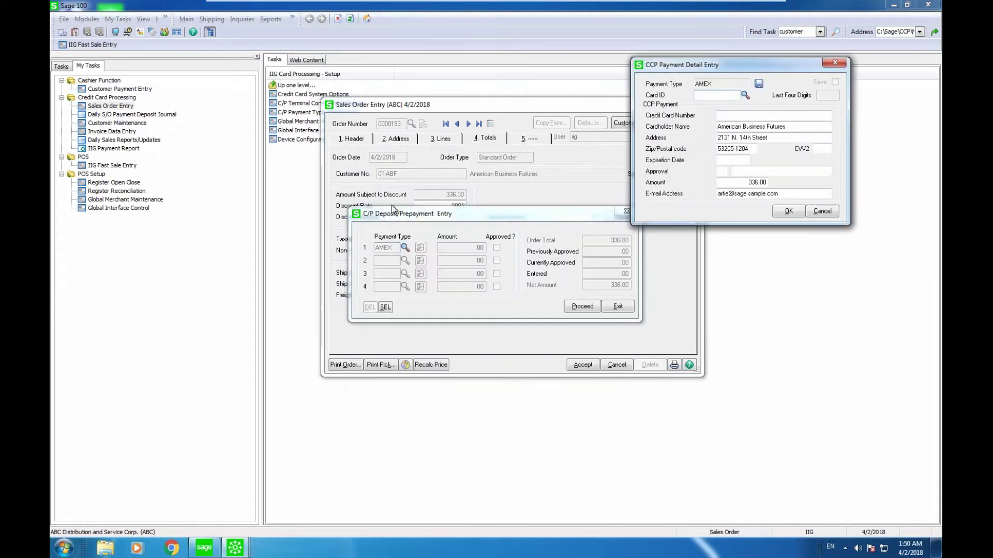
pyautogui.click(745, 95)
pyautogui.click(552, 354)
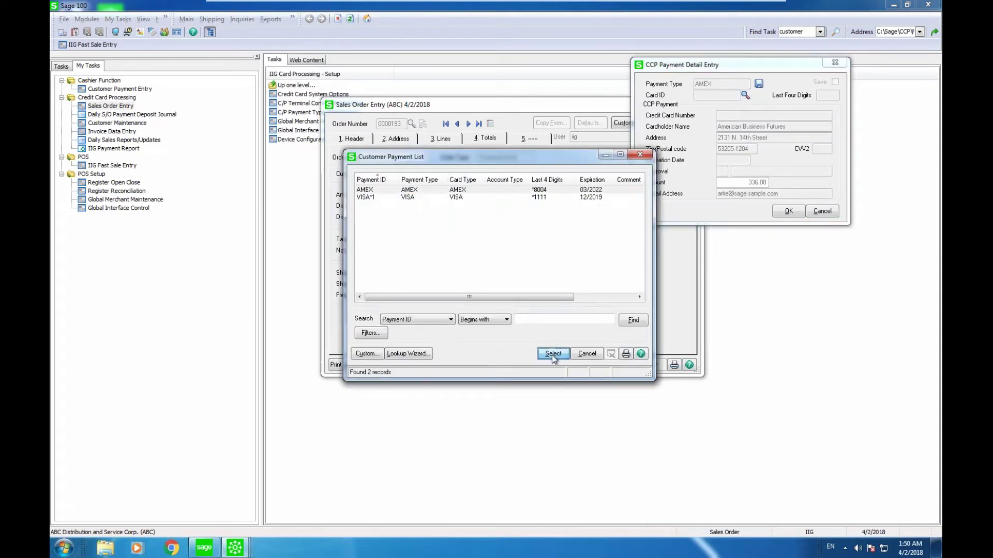
pyautogui.click(750, 182)
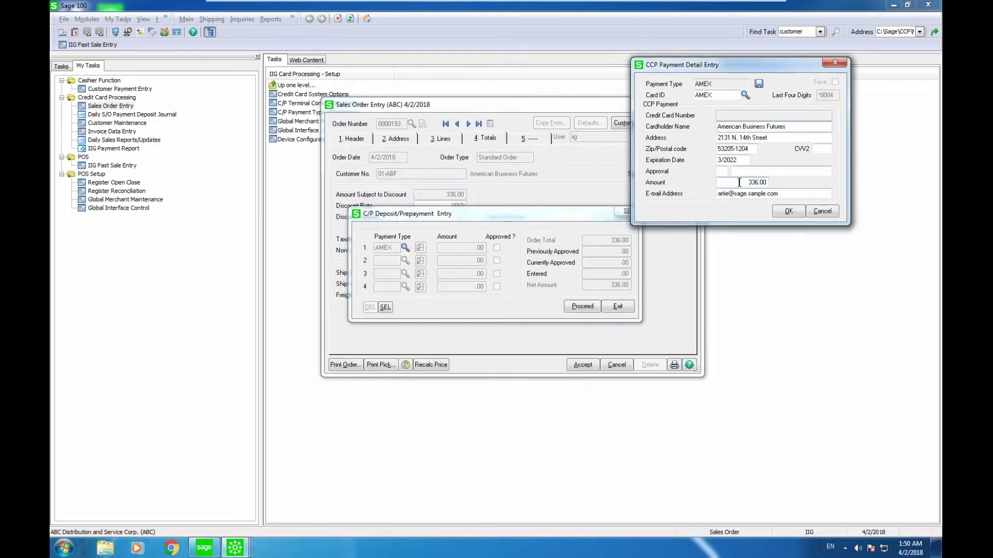
pyautogui.write('.01')
pyautogui.write('00')
pyautogui.press('Tab')
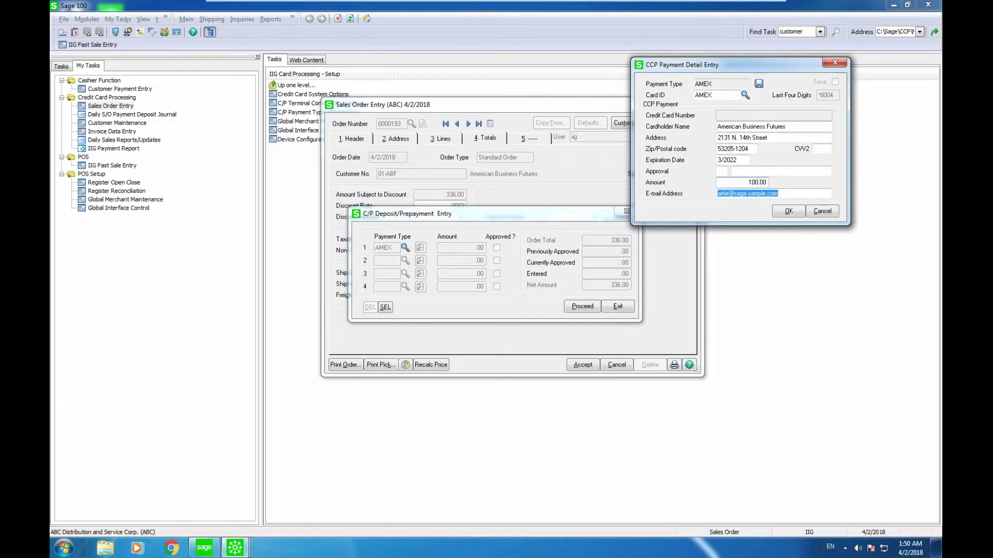
pyautogui.press('Tab')
pyautogui.press('Return')
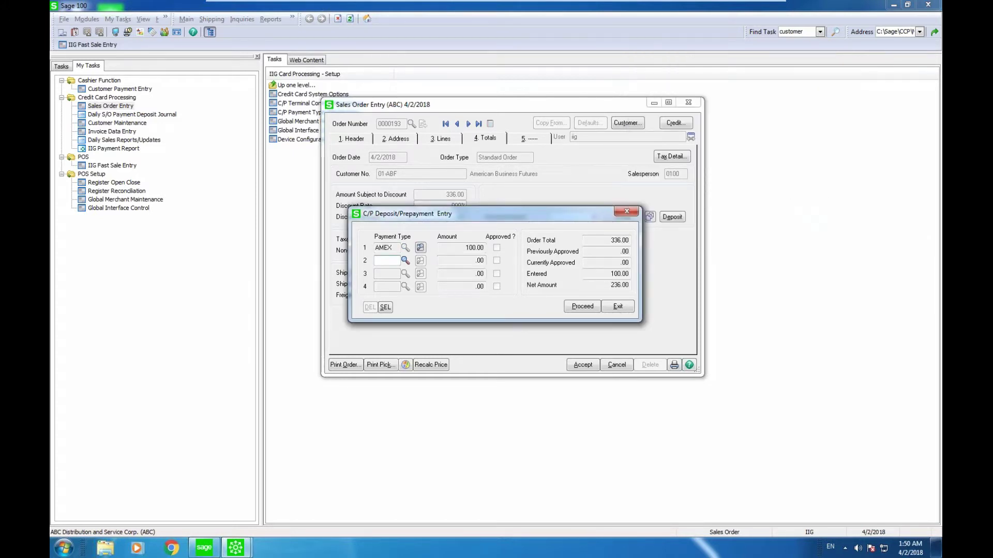
# - Add a 50.00 check payment and get the 150.00 deposit approved
pyautogui.press('Tab')
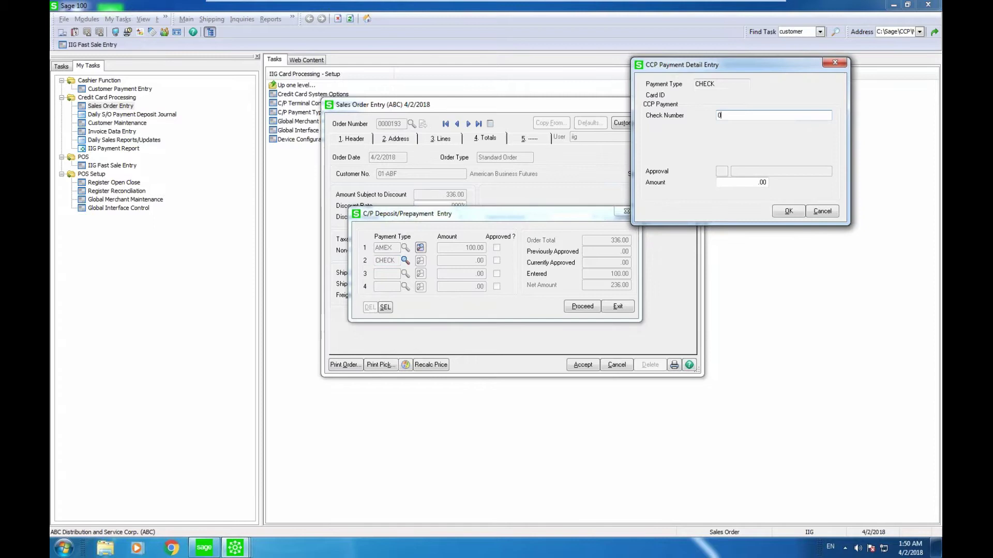
pyautogui.write('4004')
pyautogui.write('50')
pyautogui.press('Tab')
pyautogui.press('Return')
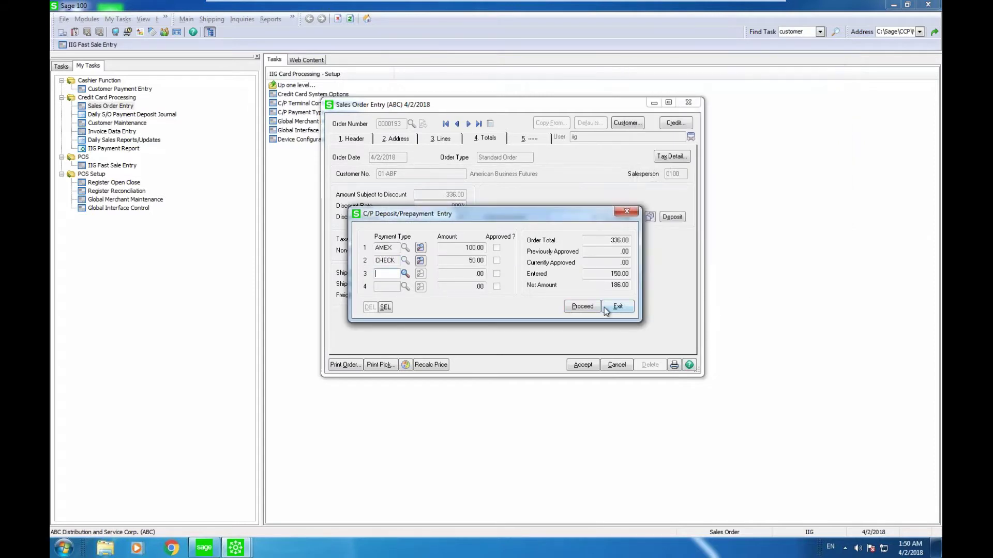
pyautogui.click(582, 307)
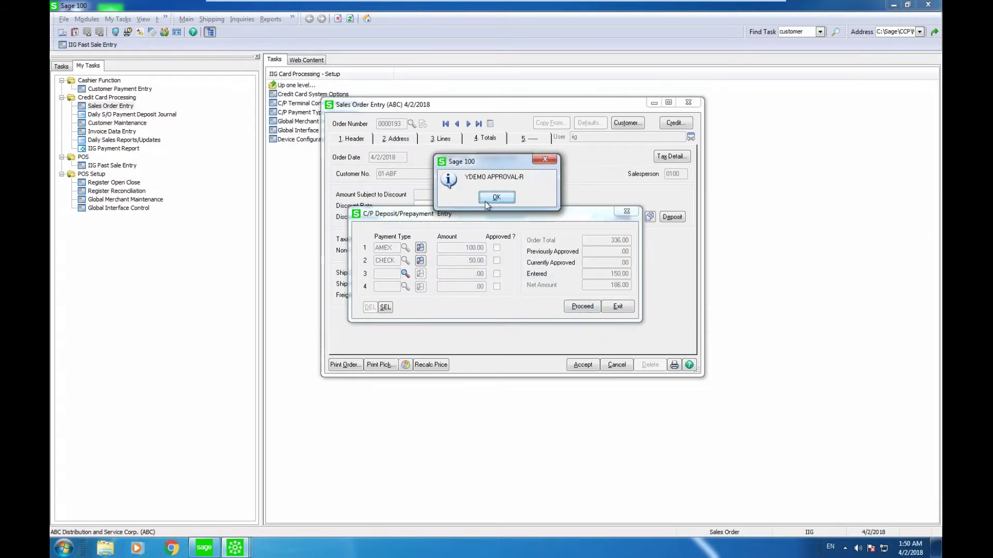
pyautogui.click(481, 199)
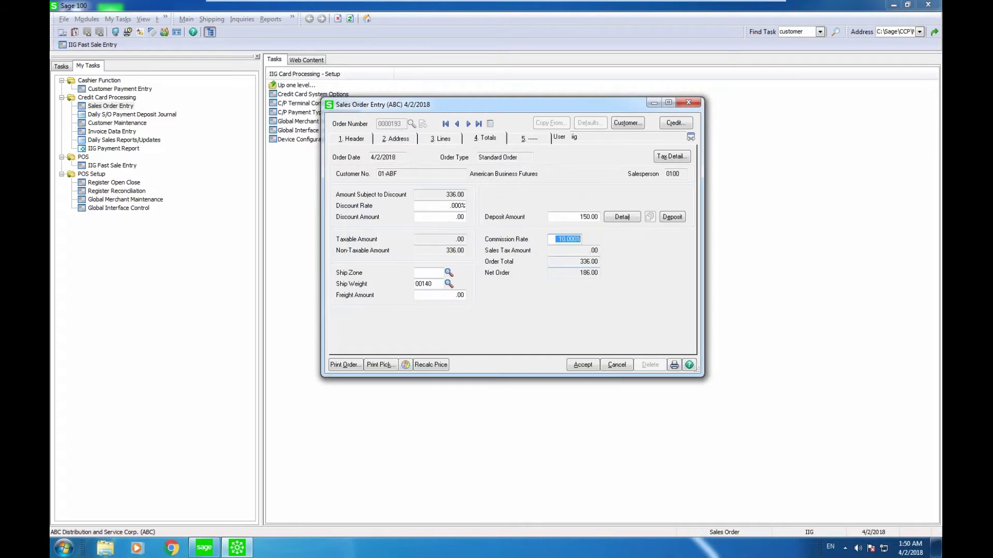
# - Save the order, reload it, and check its deposits: AMEX 100.00 plus check 50.00
pyautogui.click(580, 366)
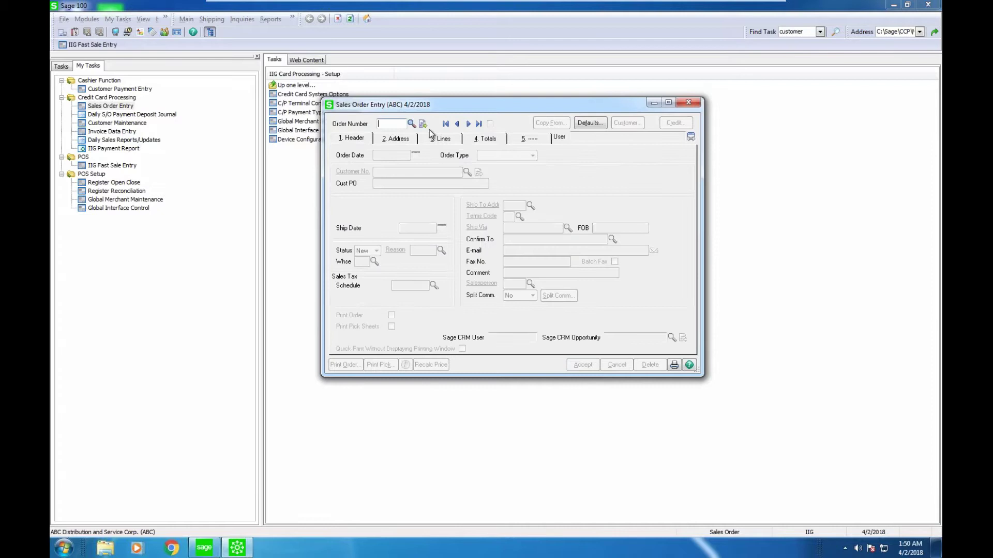
pyautogui.click(478, 124)
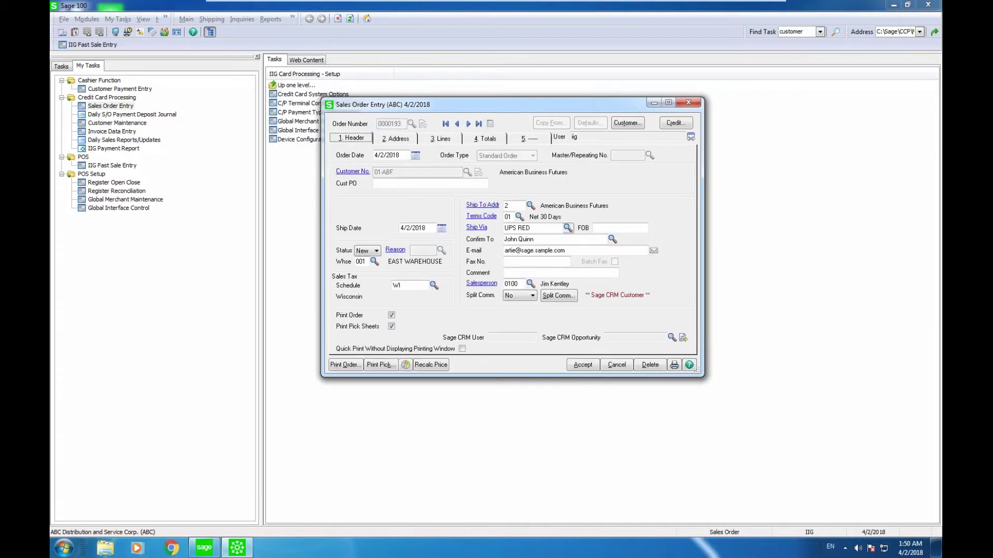
pyautogui.click(490, 140)
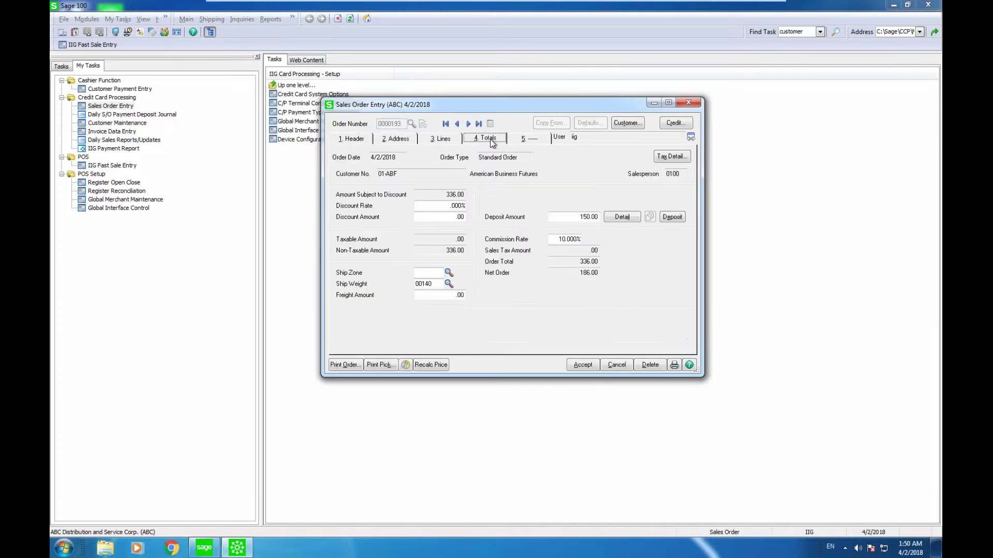
pyautogui.click(621, 218)
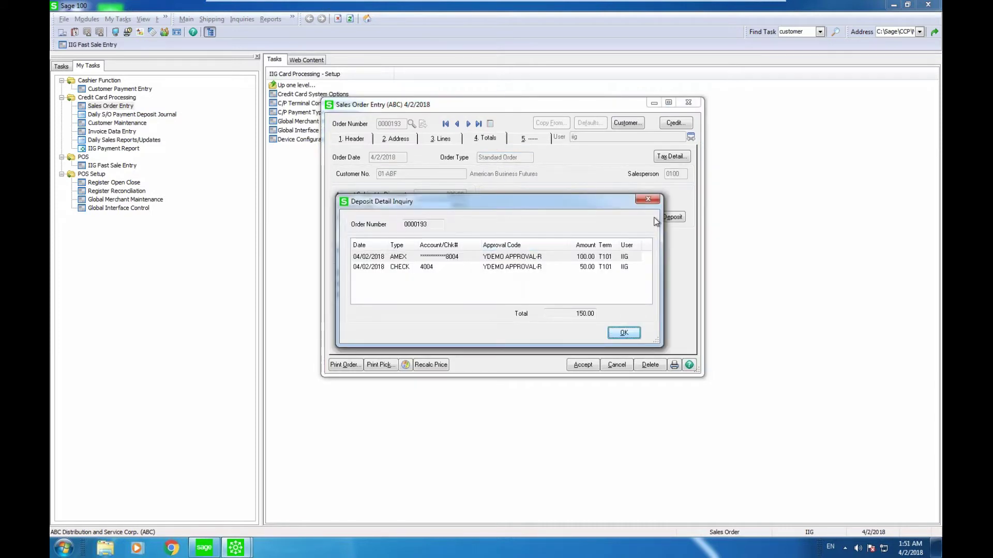
pyautogui.click(648, 199)
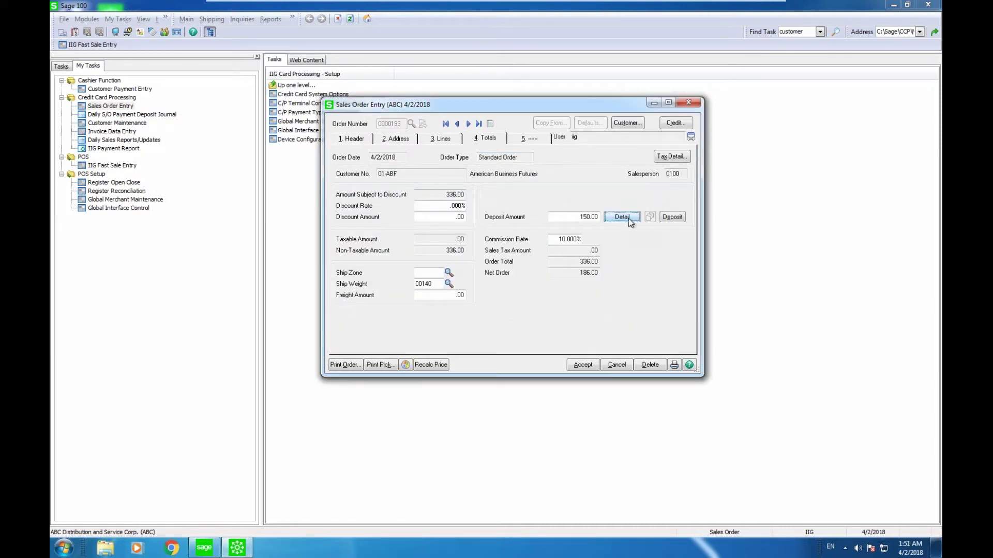
pyautogui.click(628, 218)
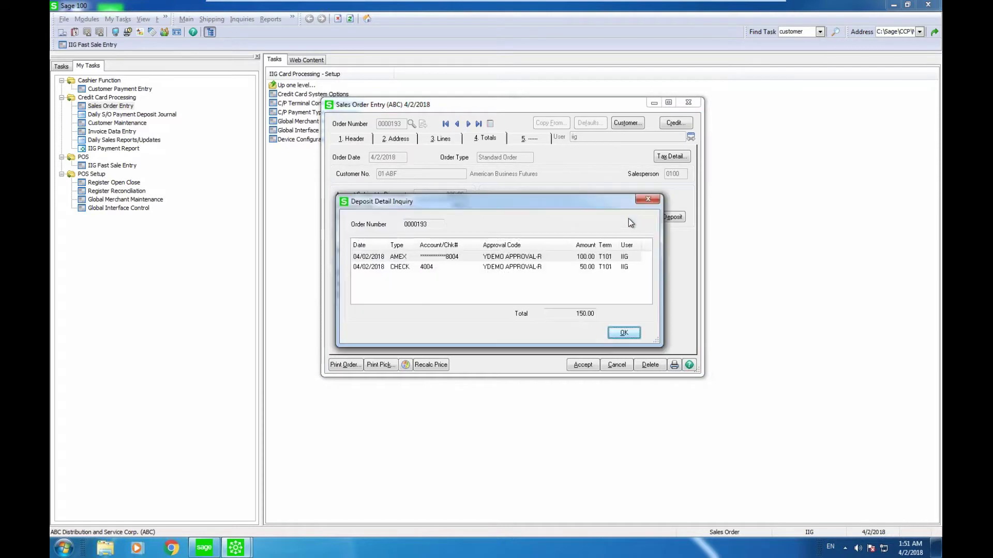
pyautogui.click(623, 333)
# - Enter a 100.00 deposit payment on the customer's saved VISA card
pyautogui.click(672, 217)
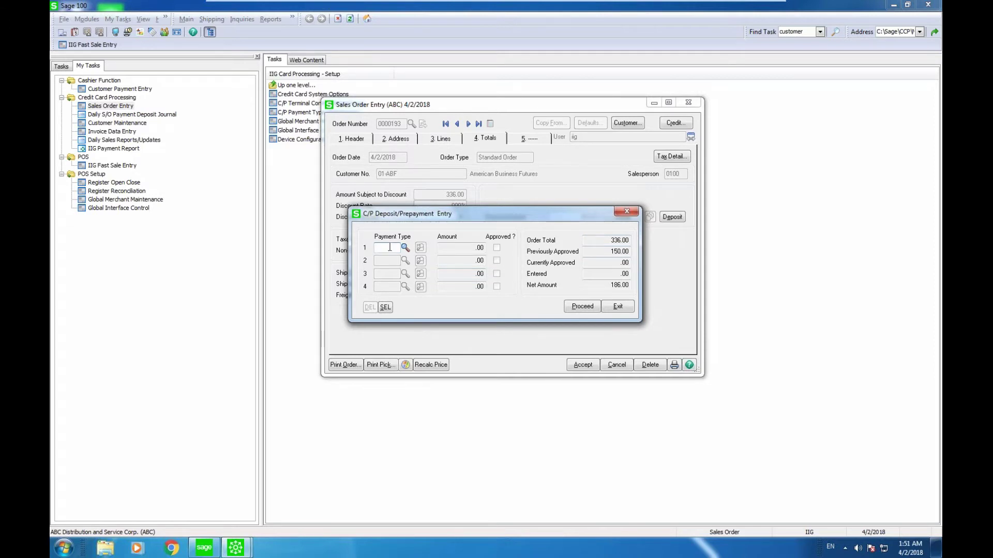
pyautogui.write('VISA')
pyautogui.press('Tab')
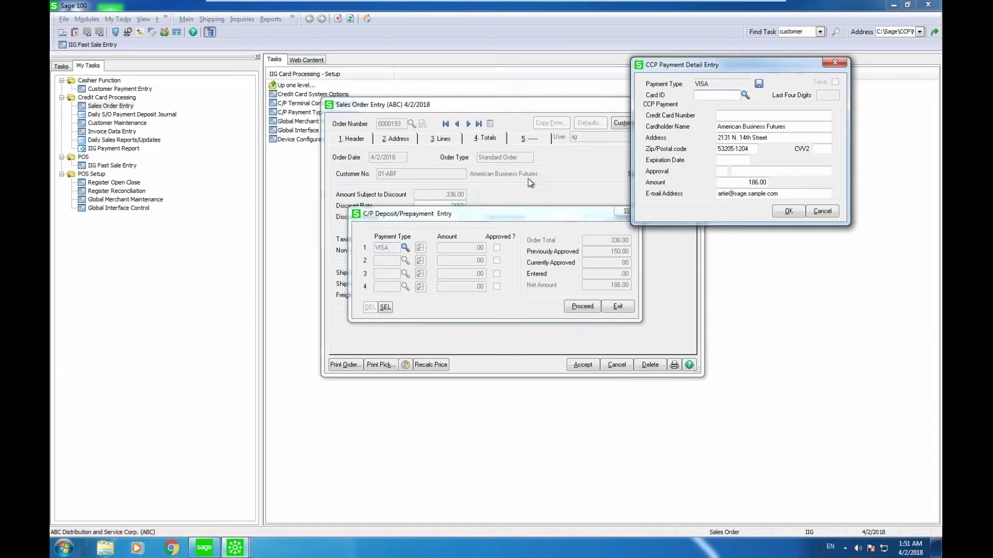
pyautogui.click(743, 95)
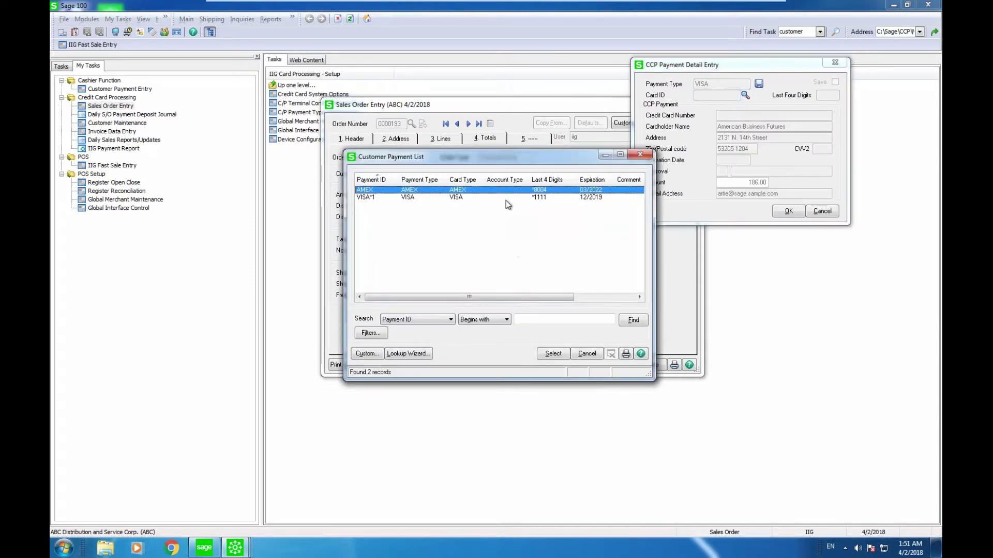
pyautogui.click(506, 197)
pyautogui.click(553, 353)
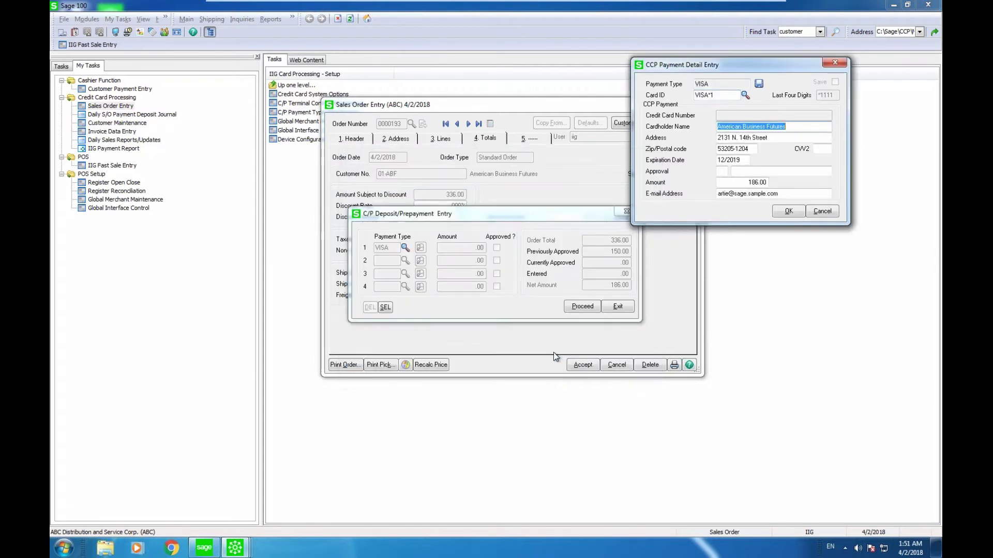
pyautogui.click(743, 180)
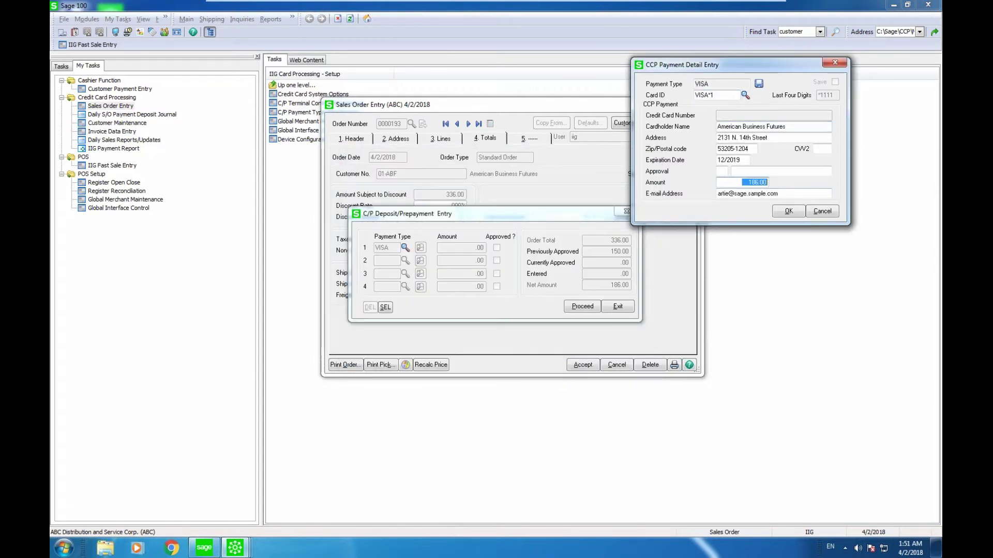
pyautogui.write('100')
pyautogui.press('Tab')
pyautogui.press('Return')
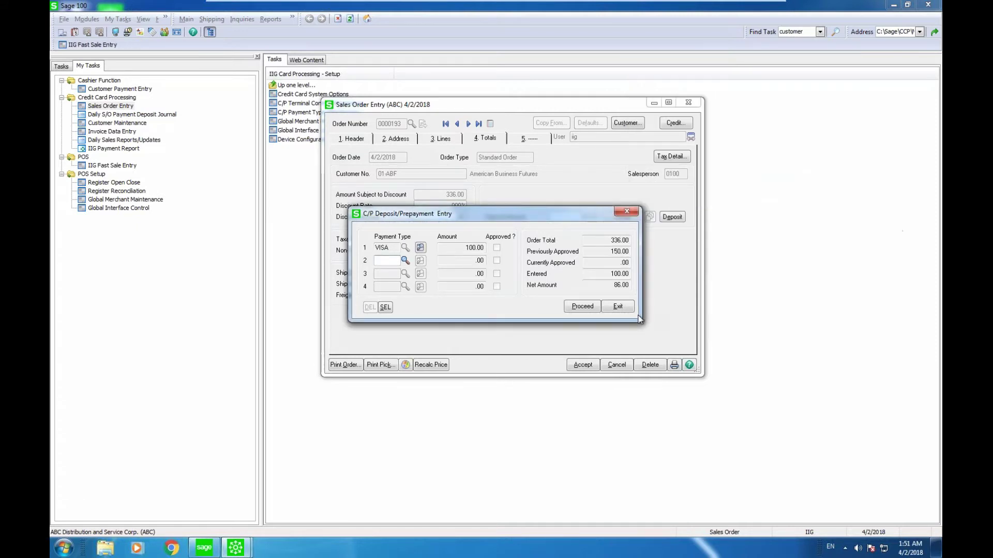
# - Get the VISA charge approved and confirm total deposits of 250.00
pyautogui.click(587, 307)
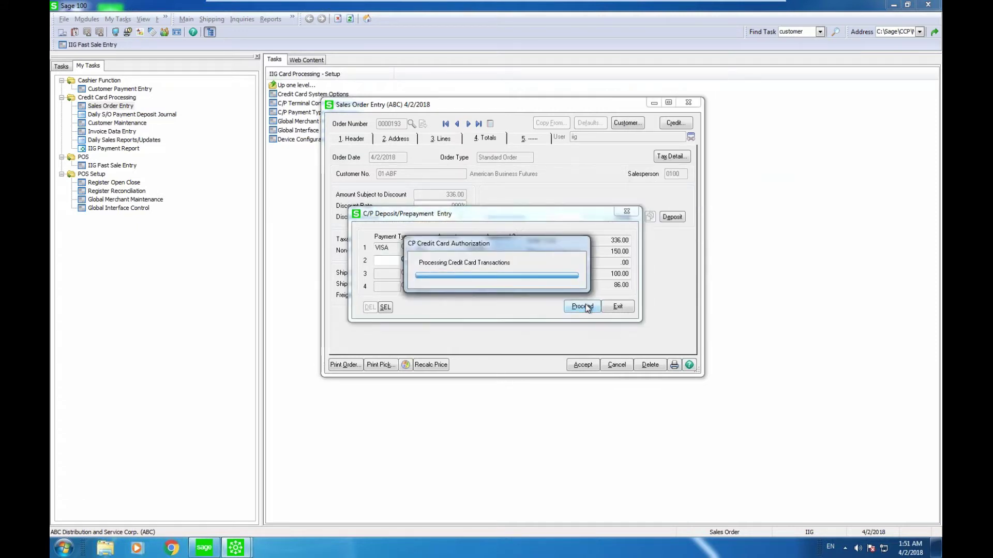
pyautogui.click(501, 195)
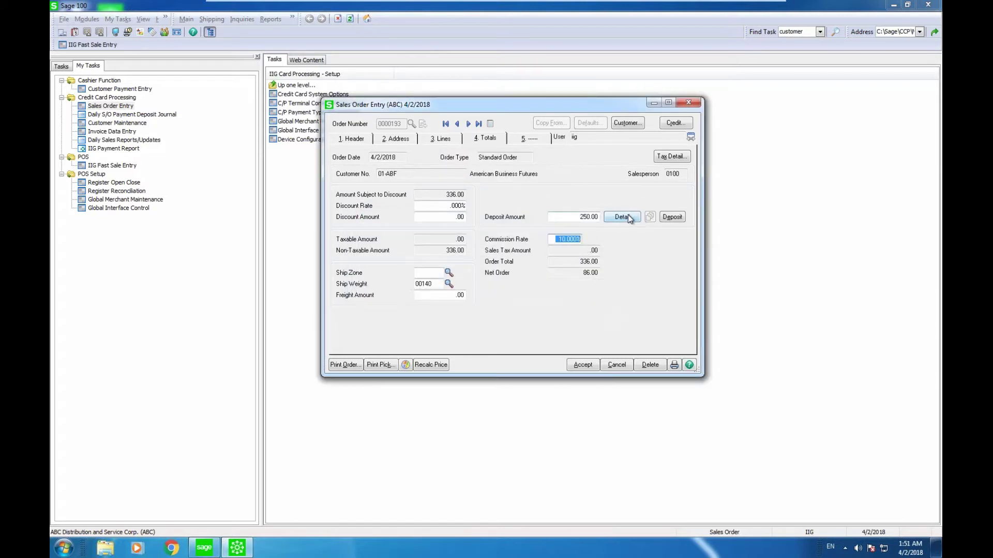
pyautogui.click(624, 217)
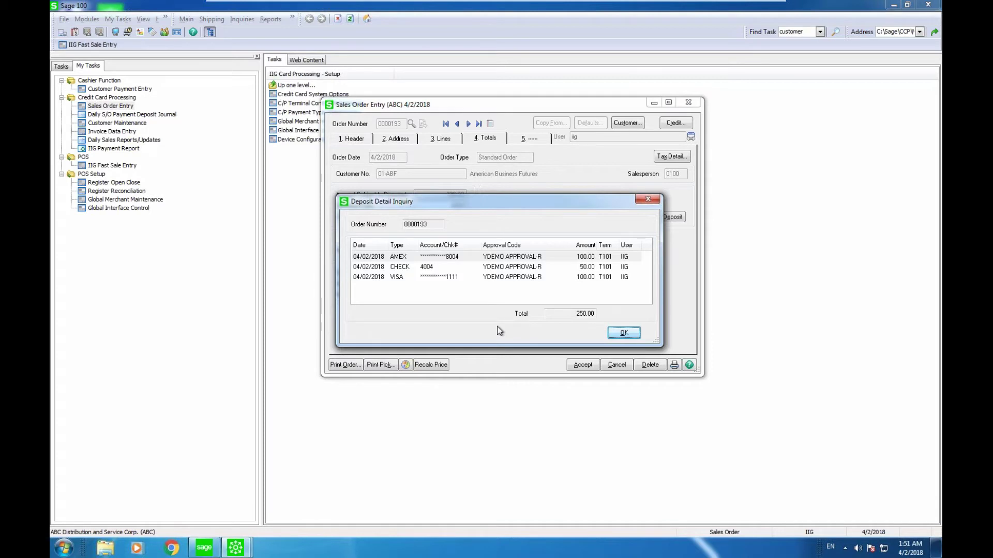
pyautogui.click(623, 332)
# - Save the deposited order and start a new one for American Business Futures
pyautogui.click(583, 365)
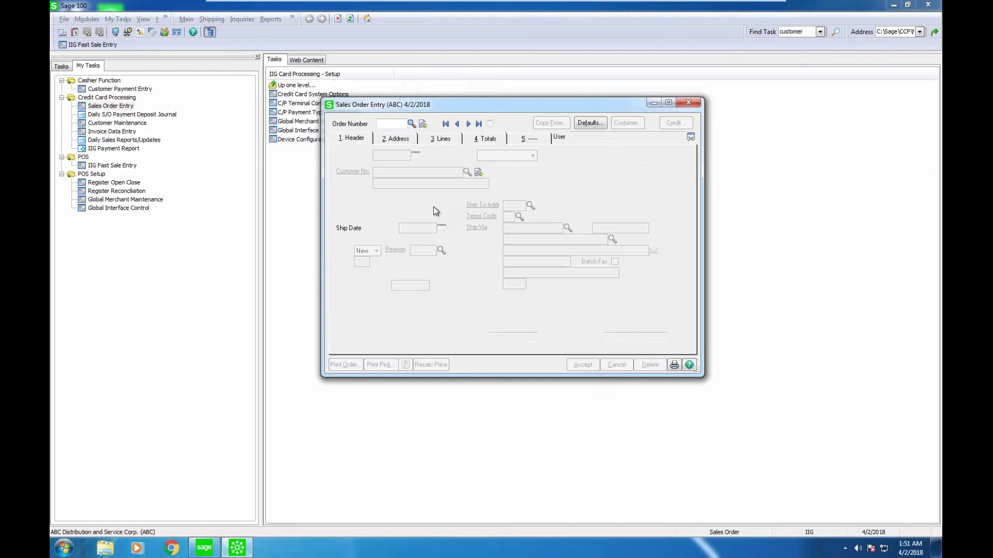
pyautogui.click(424, 124)
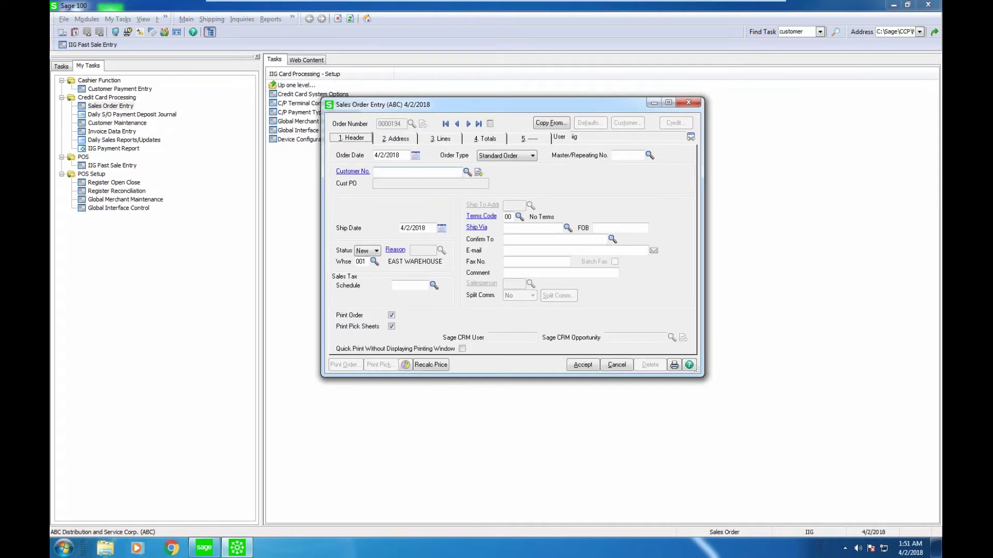
pyautogui.click(467, 172)
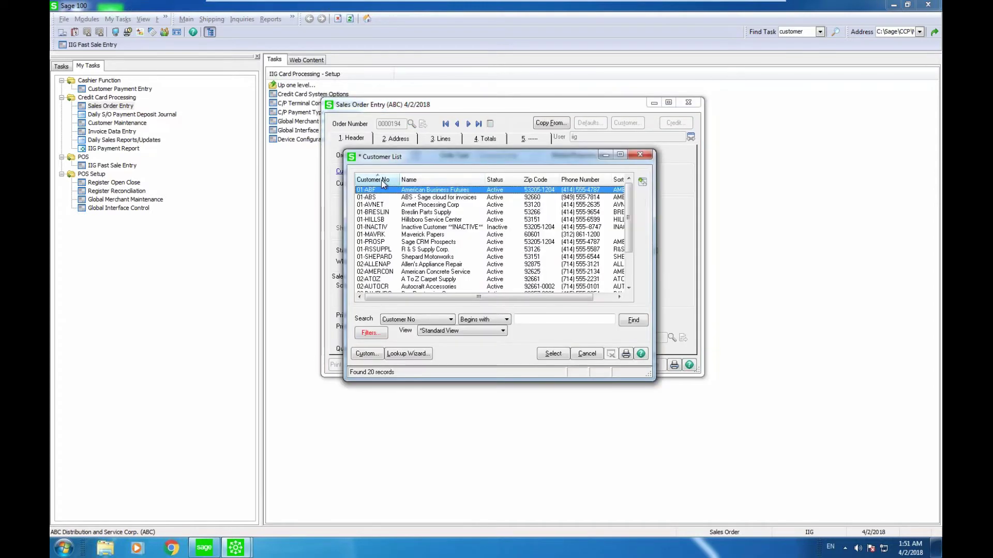
pyautogui.click(549, 350)
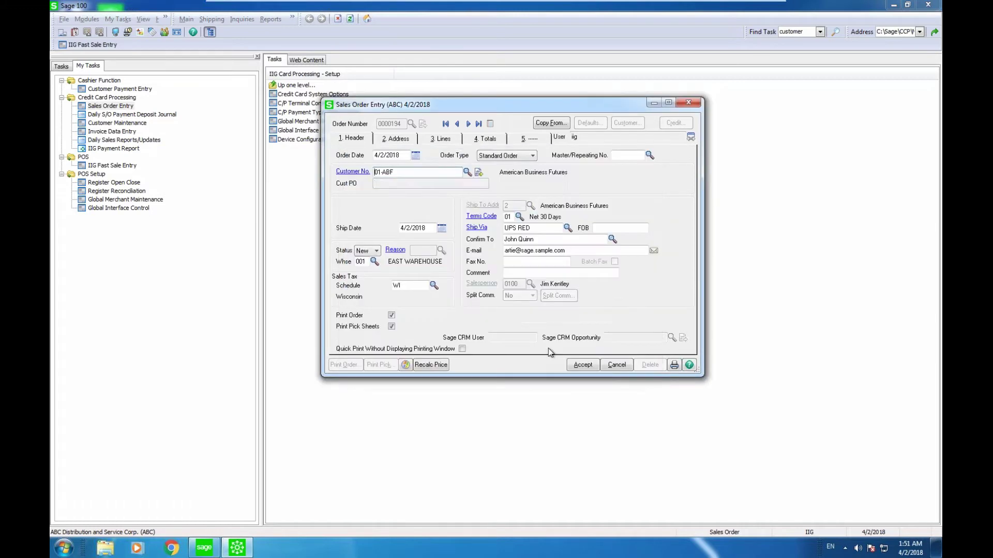
# - Add 3 of item 1001-HON-H252 and view the 252.00 order total
pyautogui.click(433, 140)
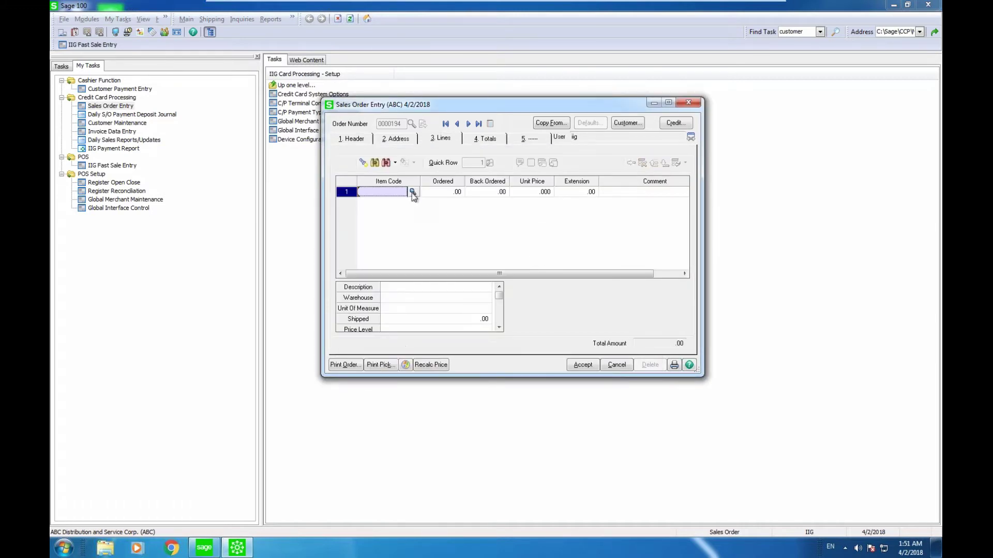
pyautogui.click(411, 192)
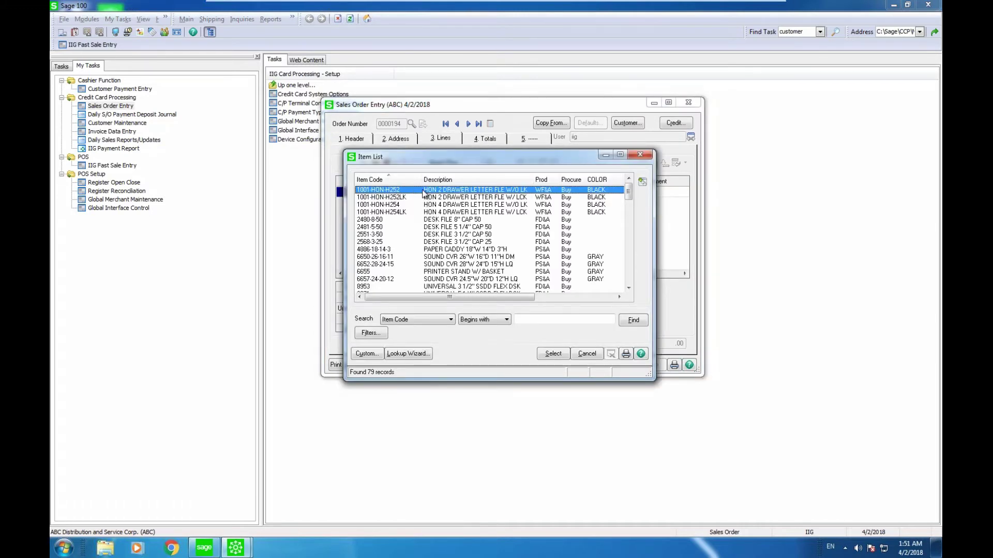
pyautogui.doubleClick(423, 191)
pyautogui.write('3')
pyautogui.press('Tab')
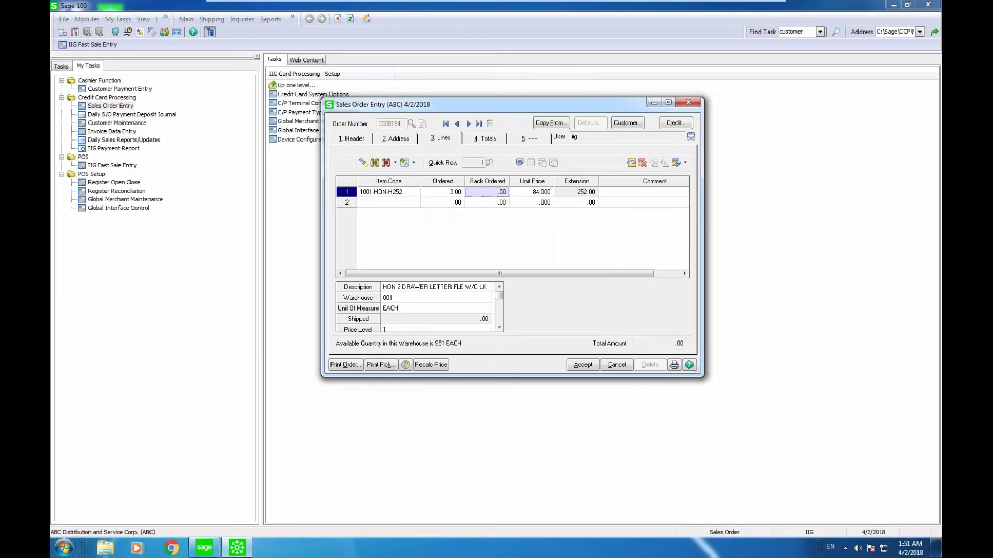
pyautogui.press('Tab')
pyautogui.press('Tab')
pyautogui.press('Tab')
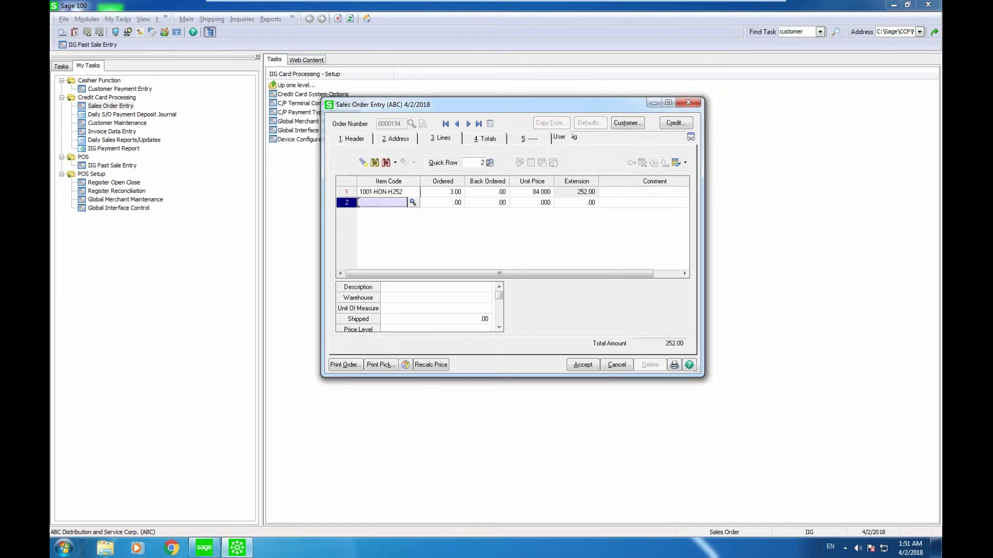
pyautogui.click(481, 138)
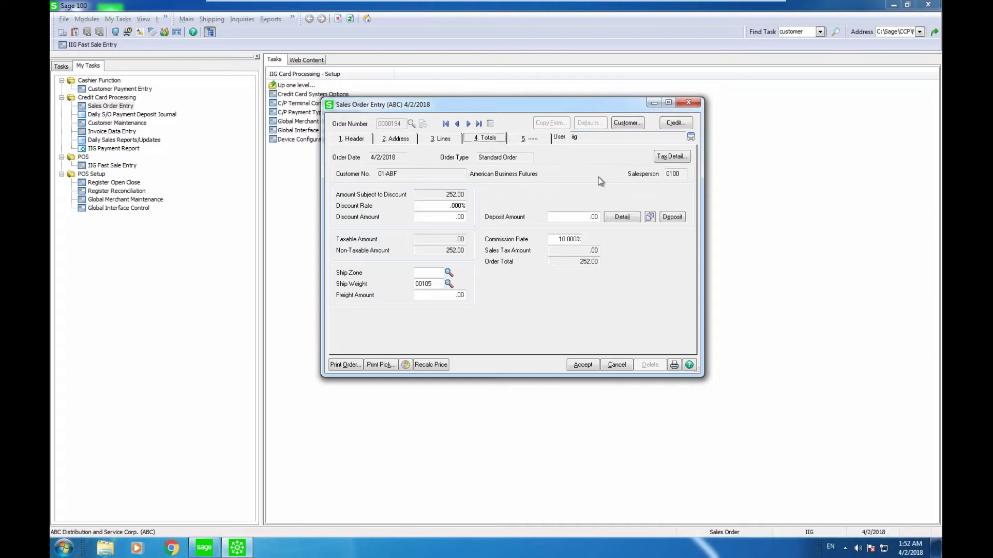
# - Book a 252.00 preauthorization on the customer's saved AMEX card, expiring 4/7/2018
pyautogui.click(650, 217)
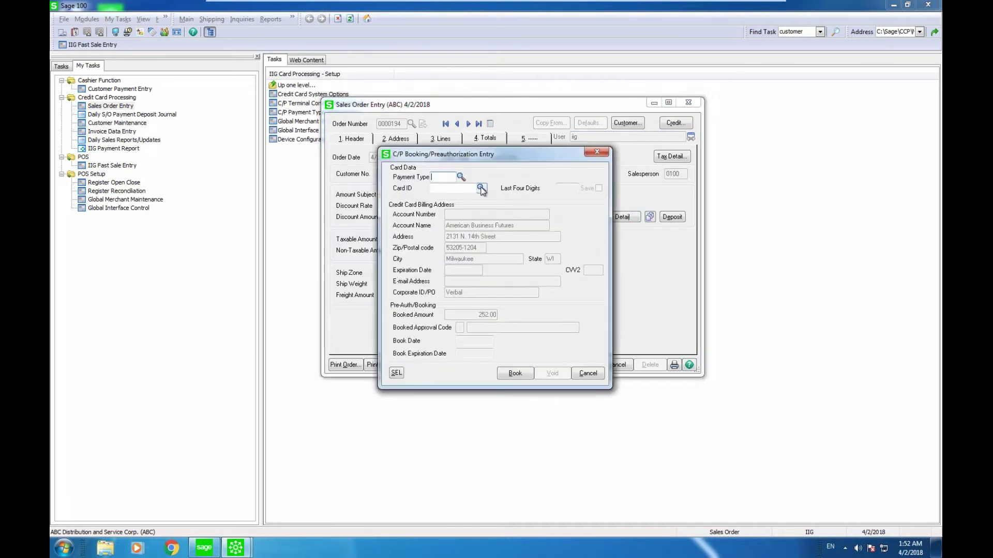
pyautogui.write('AMEX')
pyautogui.press('Tab')
pyautogui.click(481, 189)
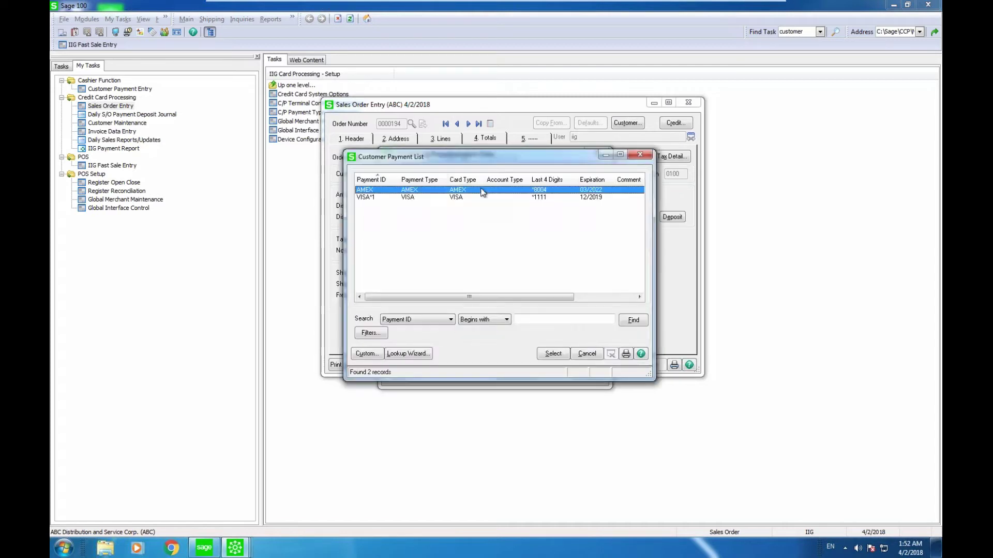
pyautogui.click(552, 355)
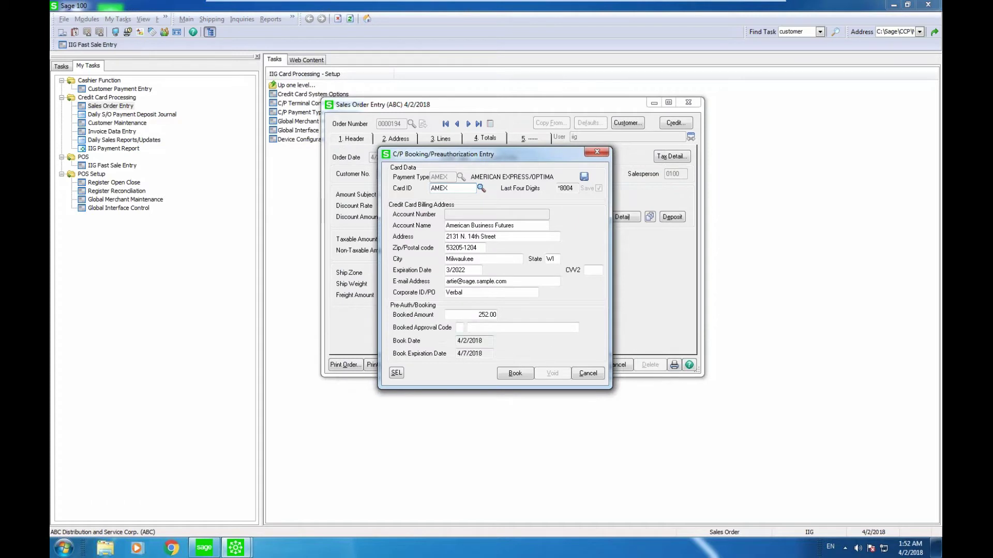
pyautogui.click(515, 374)
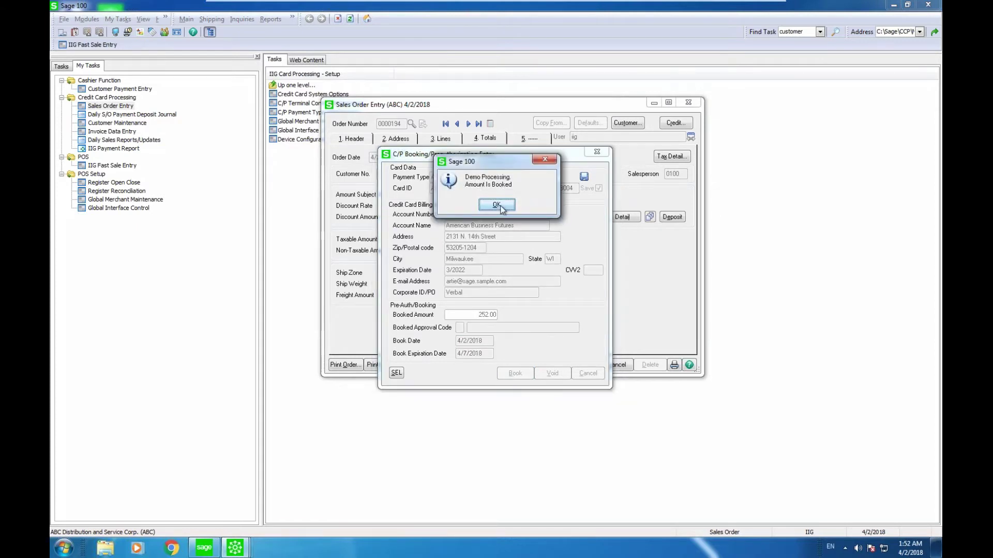
pyautogui.click(498, 205)
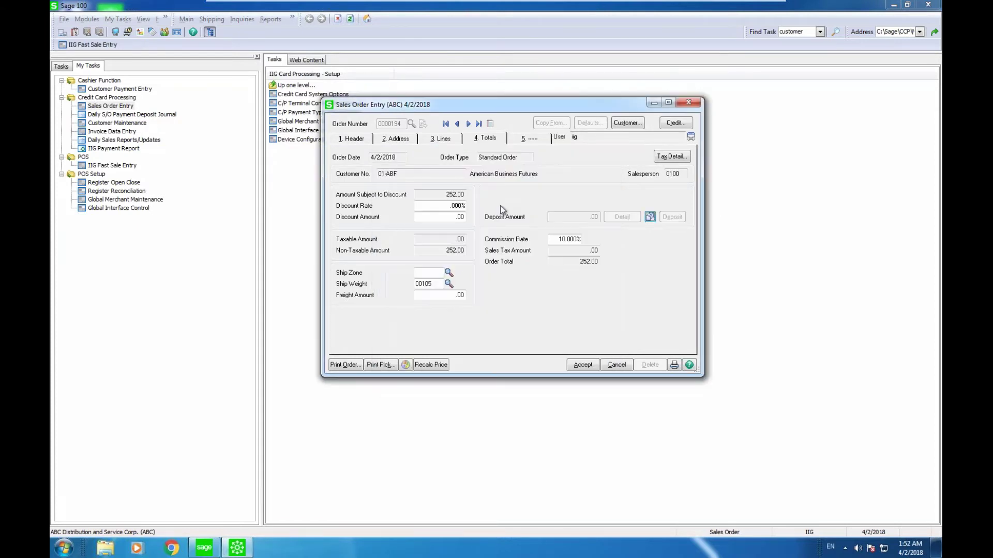
# - Accept the preauthorized order and close Sales Order Entry
pyautogui.click(583, 365)
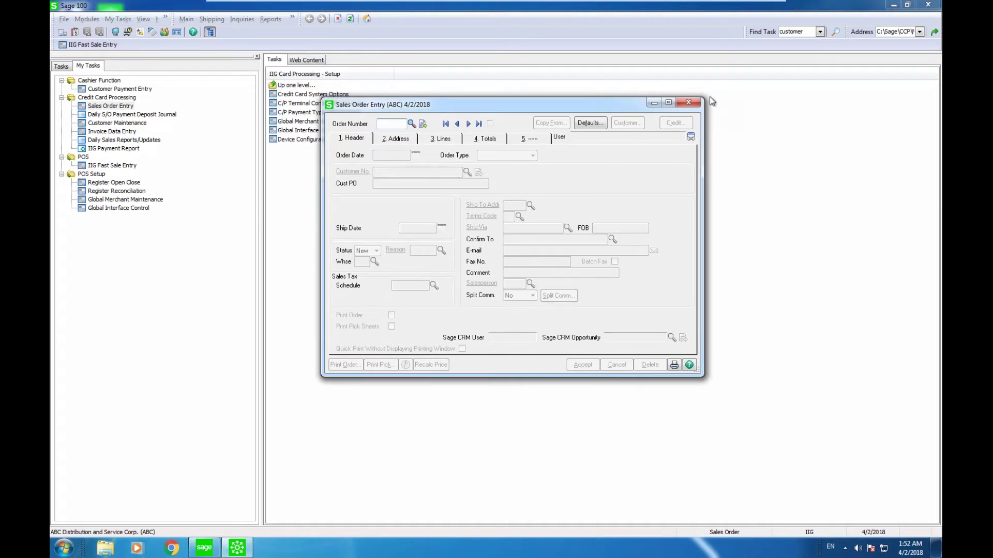
pyautogui.click(690, 105)
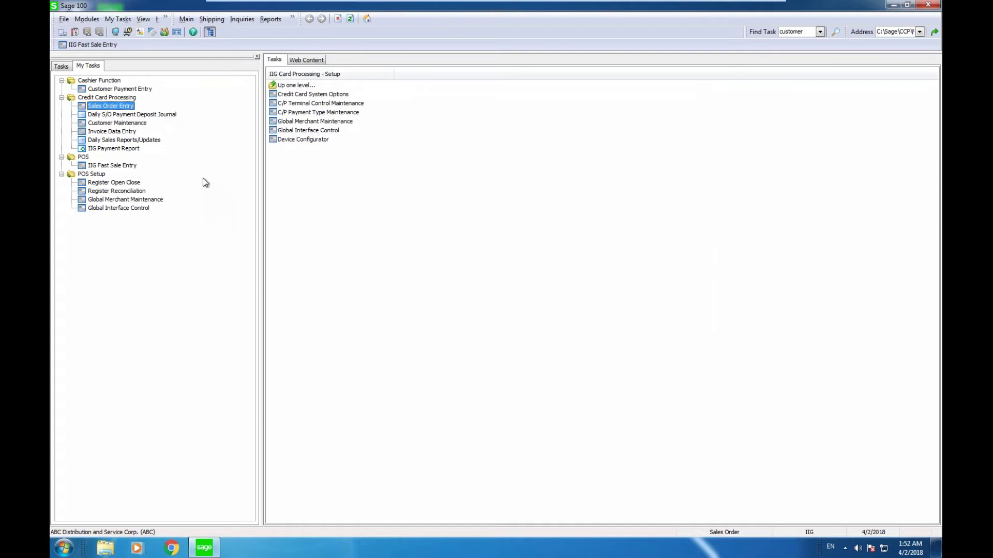
# - Load American Business Futures' open orders and invoices in Customer Payment Entry
pyautogui.click(140, 89)
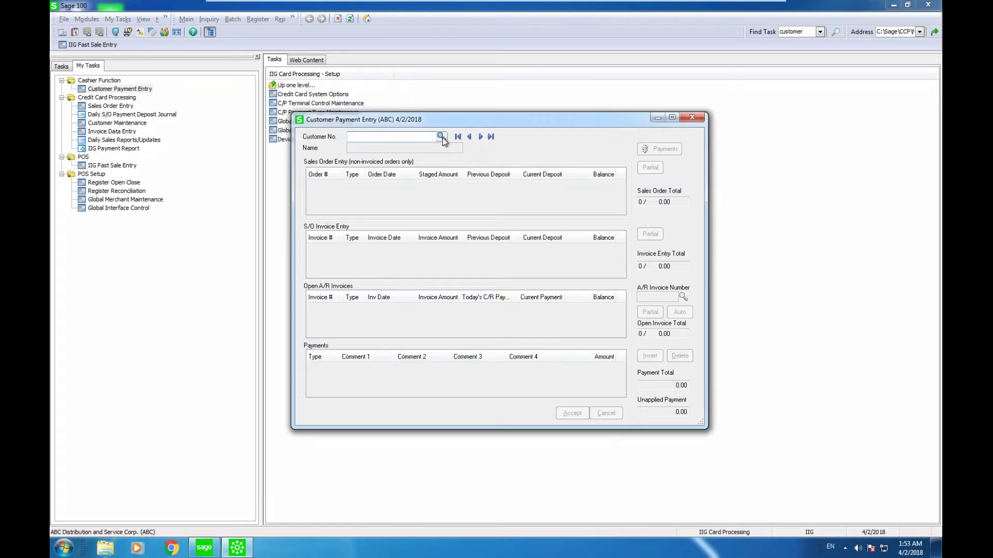
pyautogui.click(441, 137)
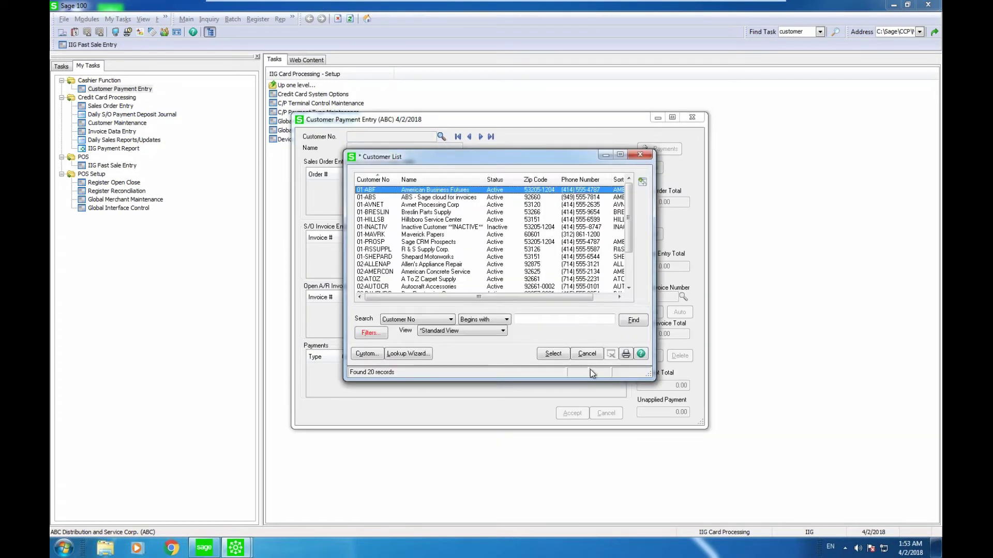
pyautogui.click(557, 356)
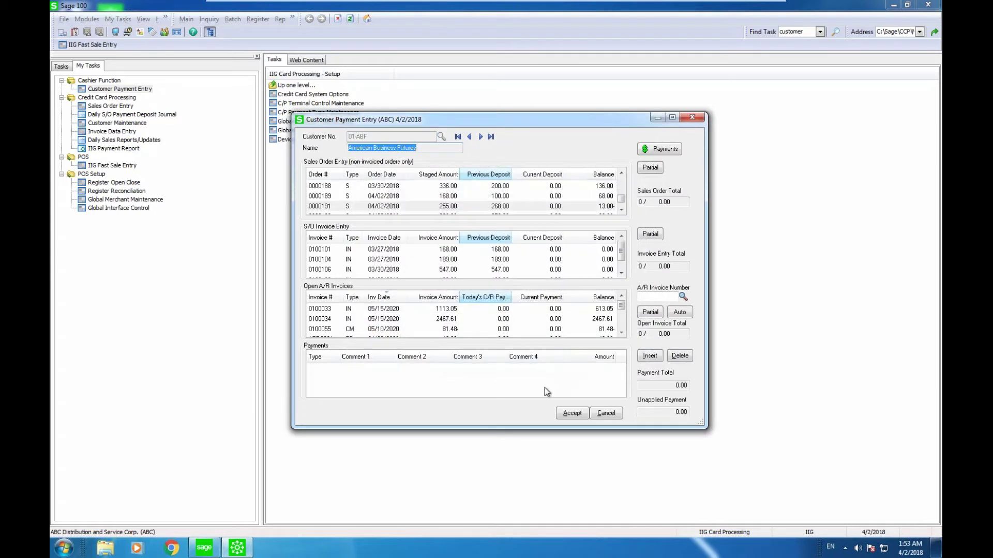
# - Add a 1000.00 payment on the customer's saved AMEX card
pyautogui.click(649, 356)
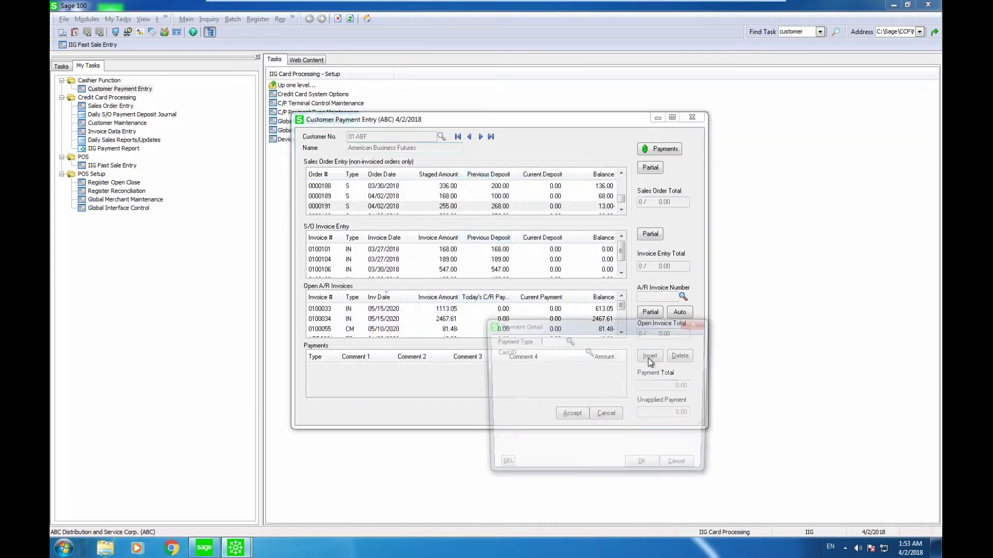
pyautogui.write('AMEX')
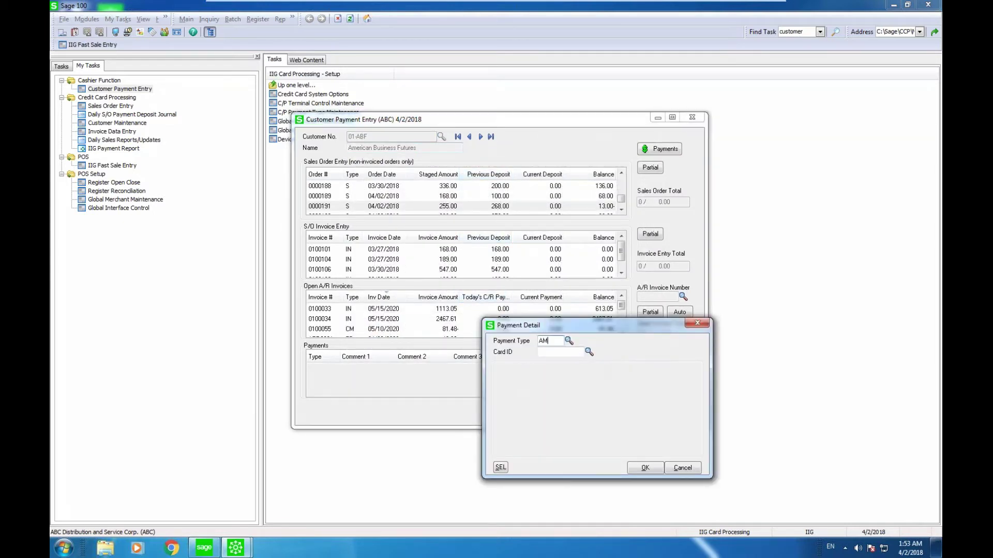
pyautogui.press('Tab')
pyautogui.click(588, 352)
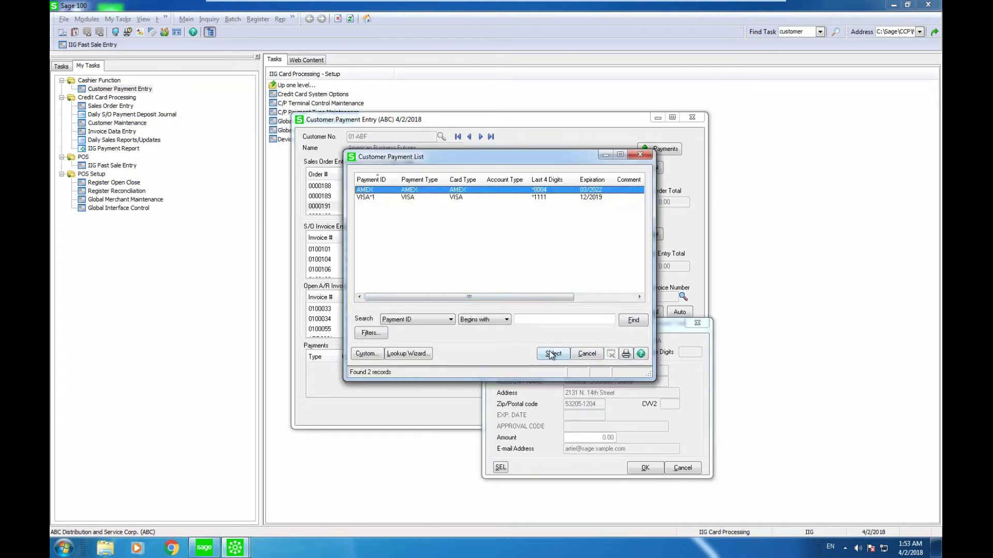
pyautogui.click(551, 354)
pyautogui.click(578, 438)
pyautogui.write('1000')
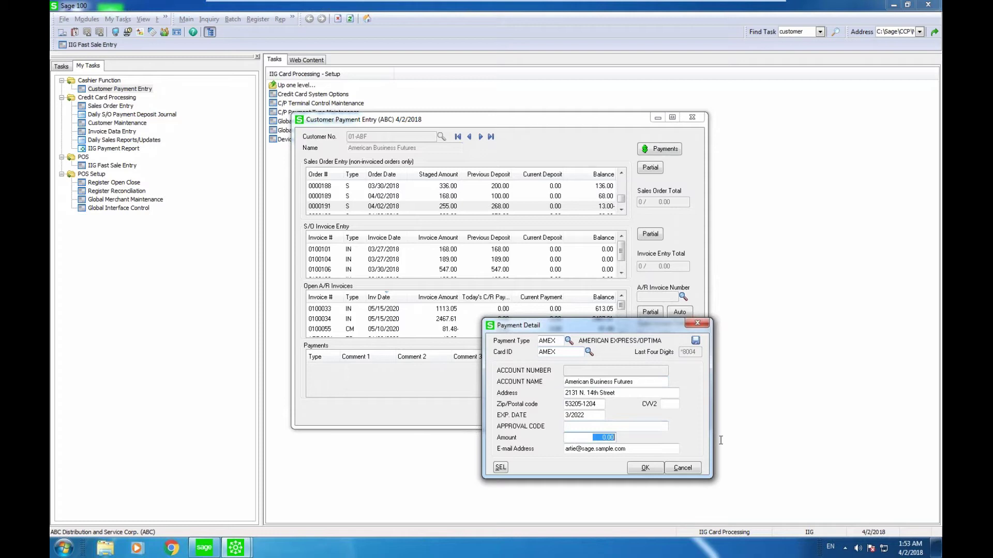
pyautogui.press('Tab')
pyautogui.press('Tab')
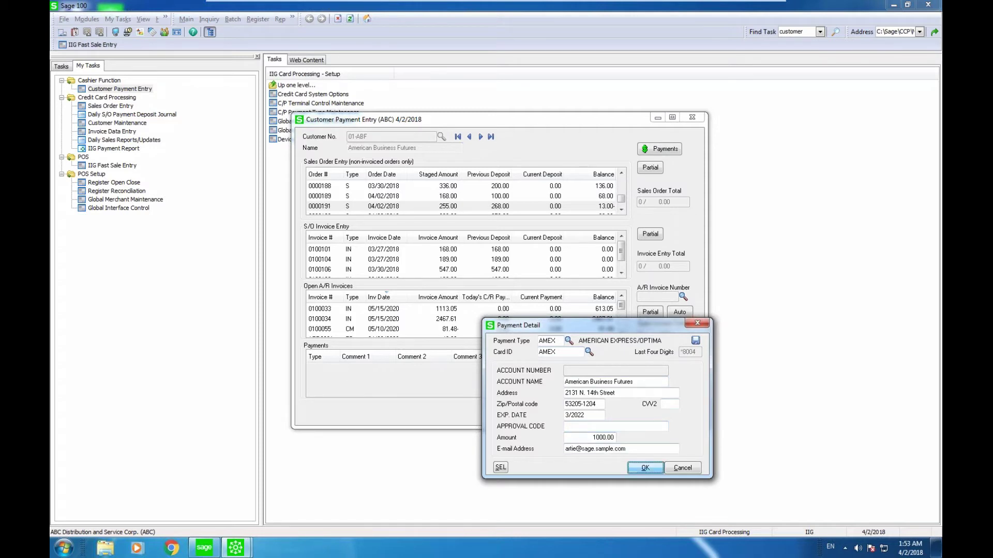
pyautogui.press('Return')
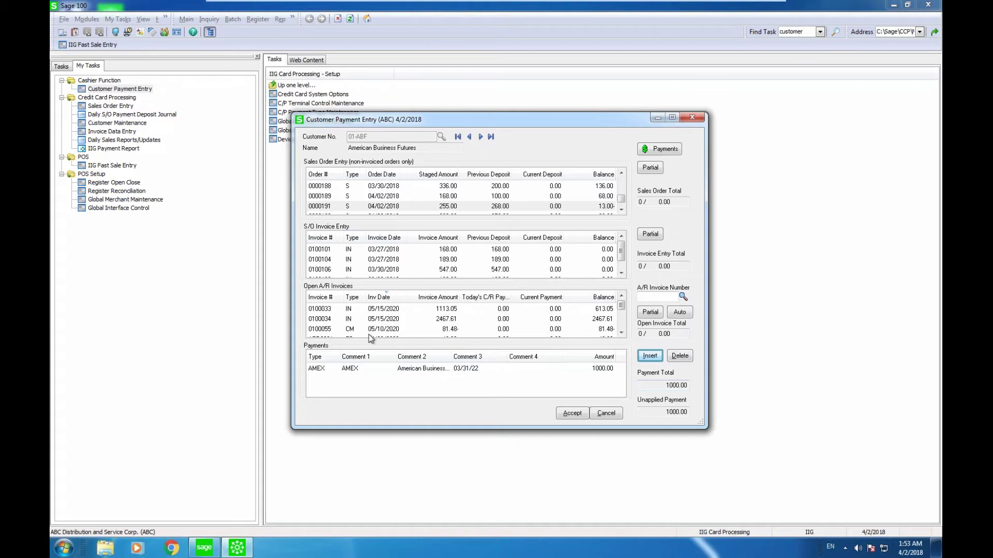
# - Apply the payment to the first invoice, 136.00 to order 0000188, and 250.95 to invoice 0100034
pyautogui.doubleClick(556, 309)
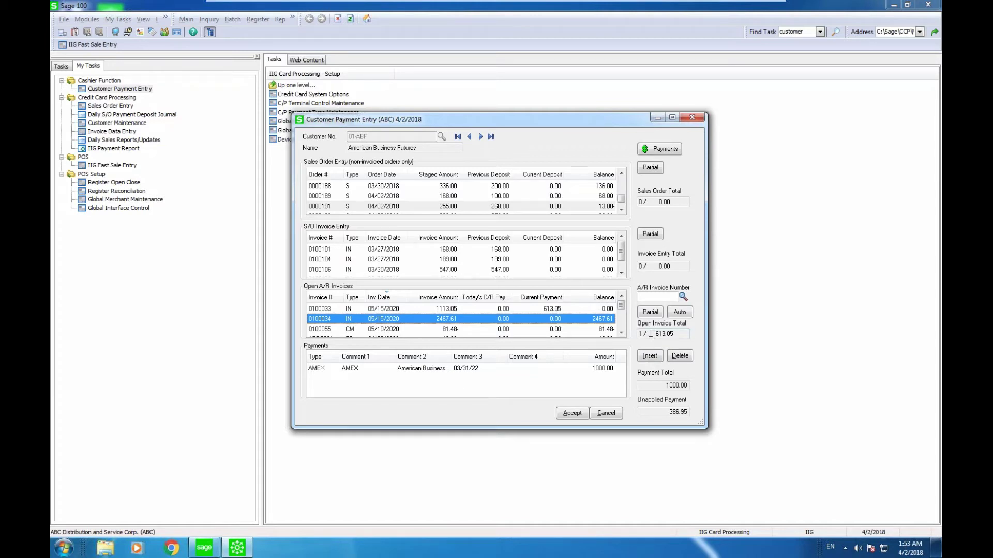
pyautogui.doubleClick(585, 187)
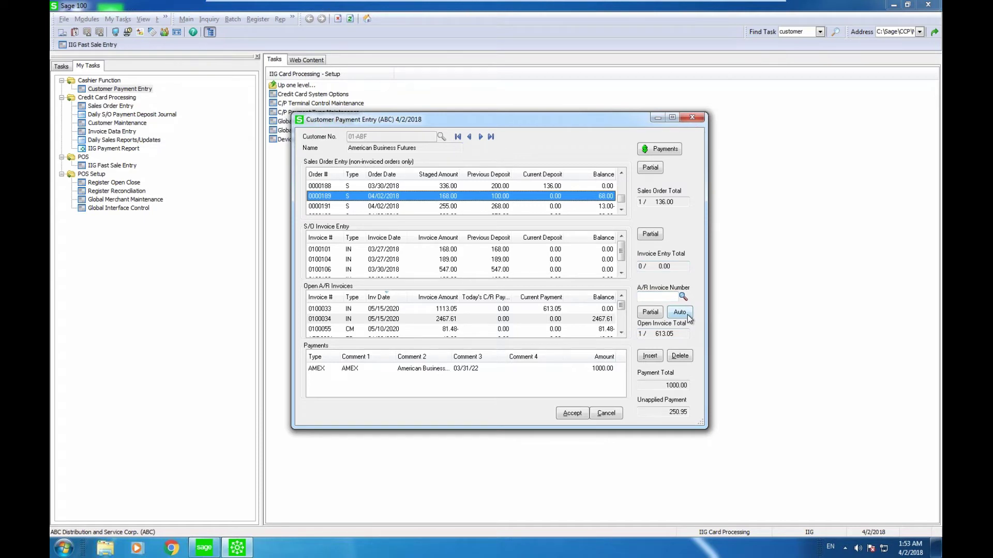
pyautogui.click(680, 312)
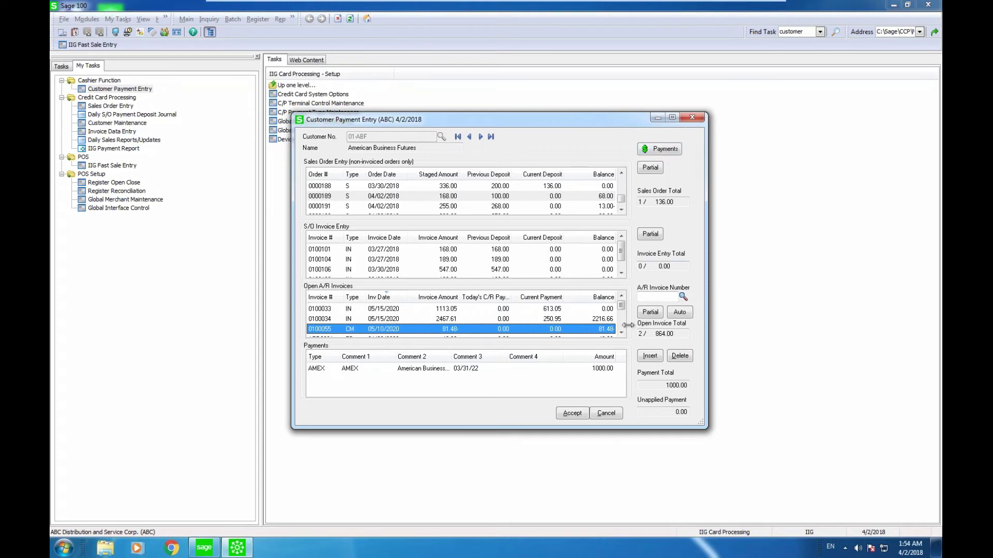
# - Accept the applied payment and preview the customer payment entry report
pyautogui.hotkey('alt', 'a')
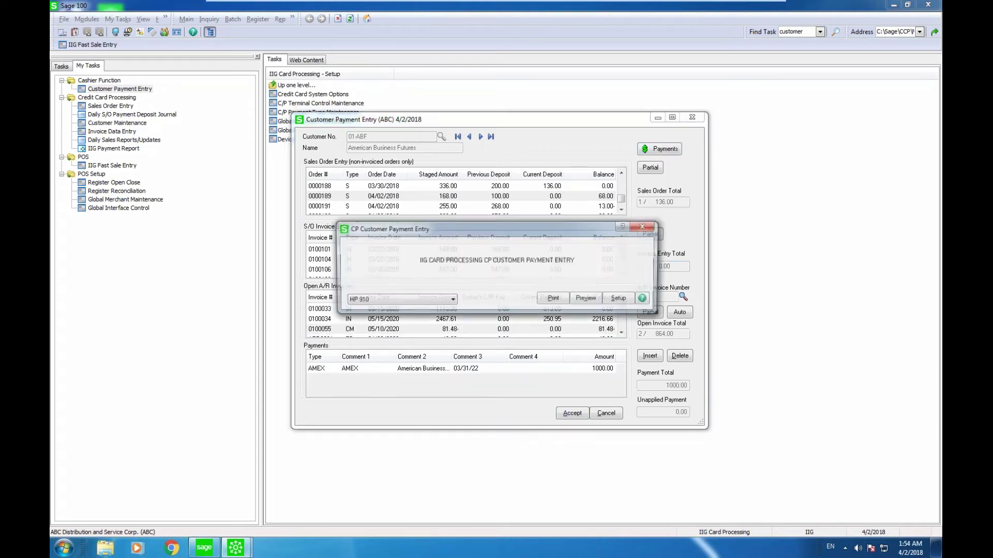
pyautogui.press('Return')
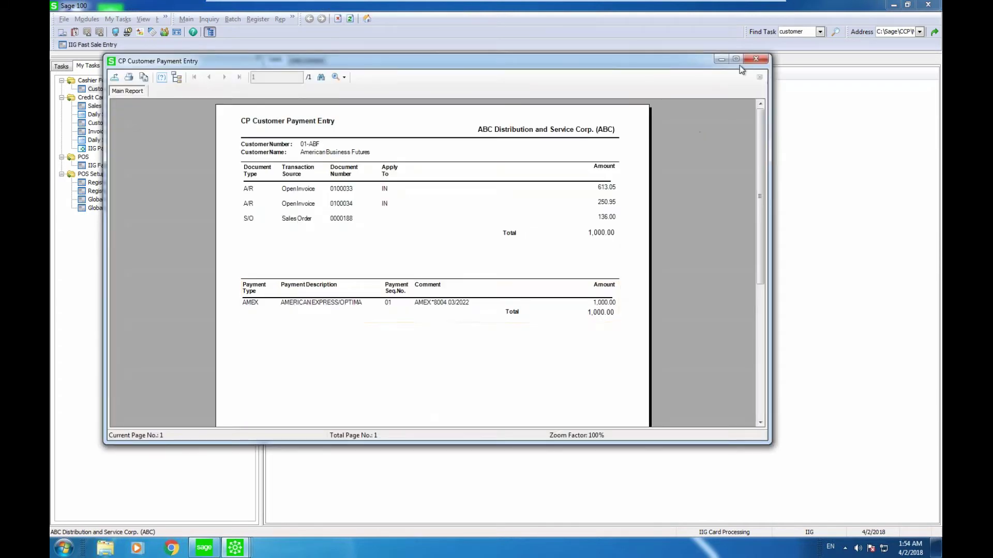
pyautogui.click(756, 62)
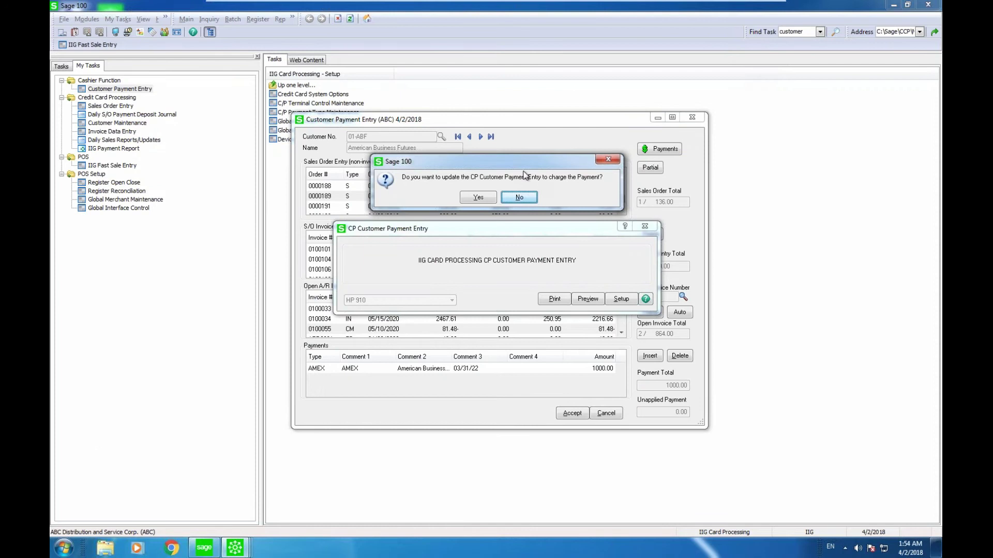
# - Confirm charging the AMEX card and review the processed card payments report
pyautogui.click(487, 197)
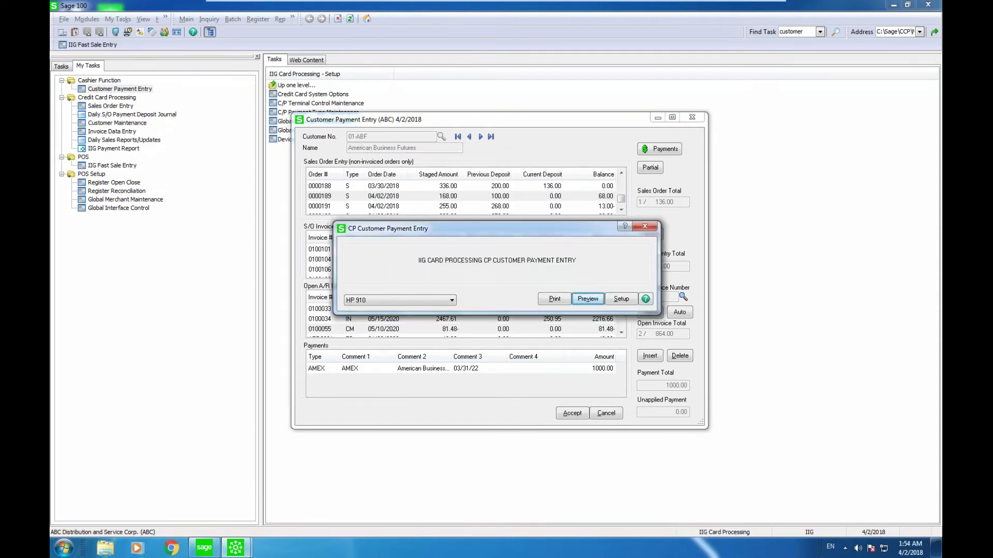
pyautogui.press('Return')
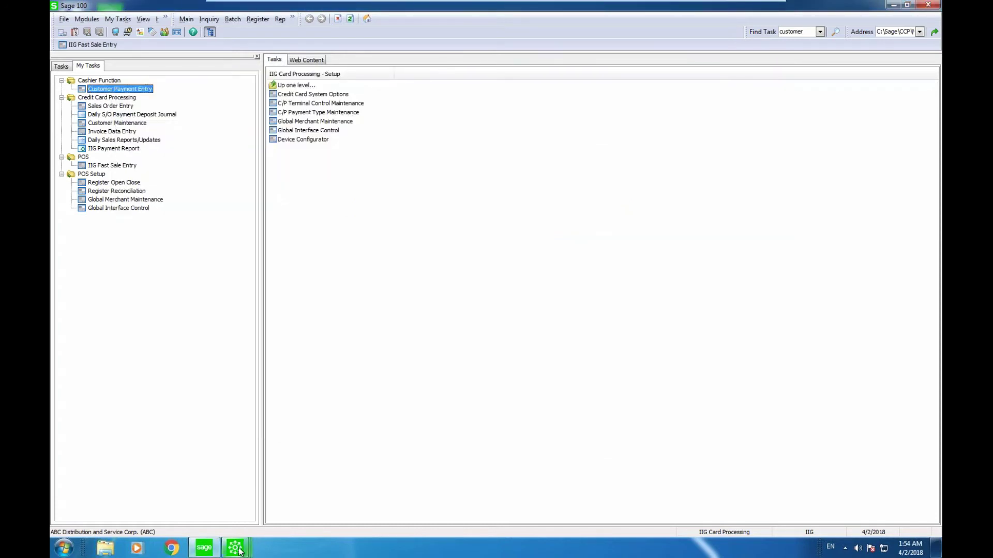
pyautogui.moveTo(239, 552)
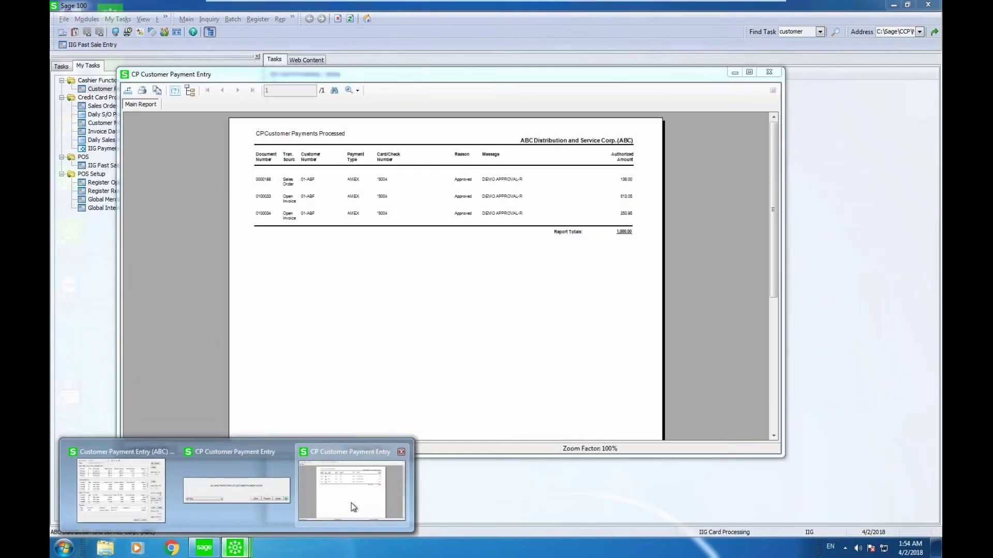
pyautogui.click(351, 503)
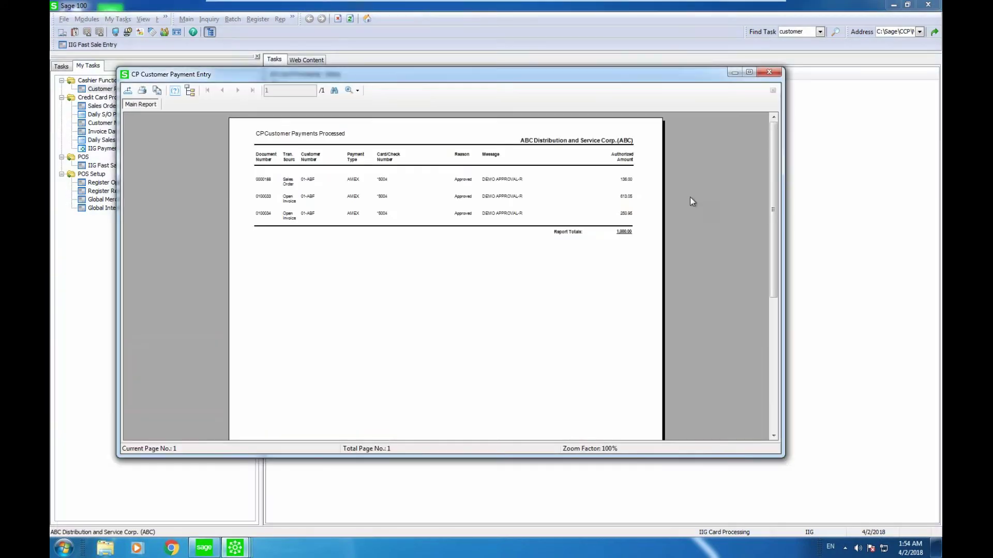
pyautogui.moveTo(235, 549)
pyautogui.click(769, 72)
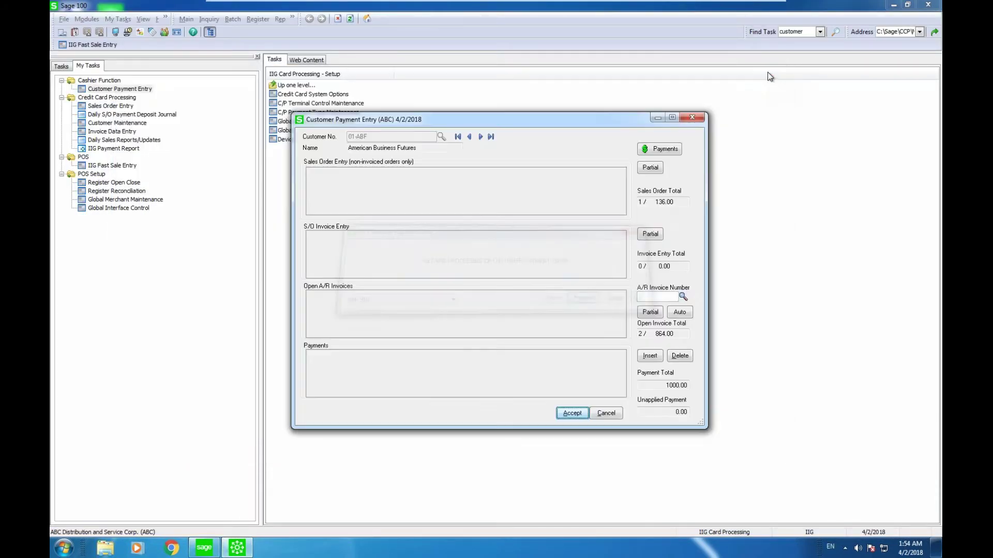
# - Close the Customer Payment Entry window to return to the IIG Card Processing task list
pyautogui.click(692, 118)
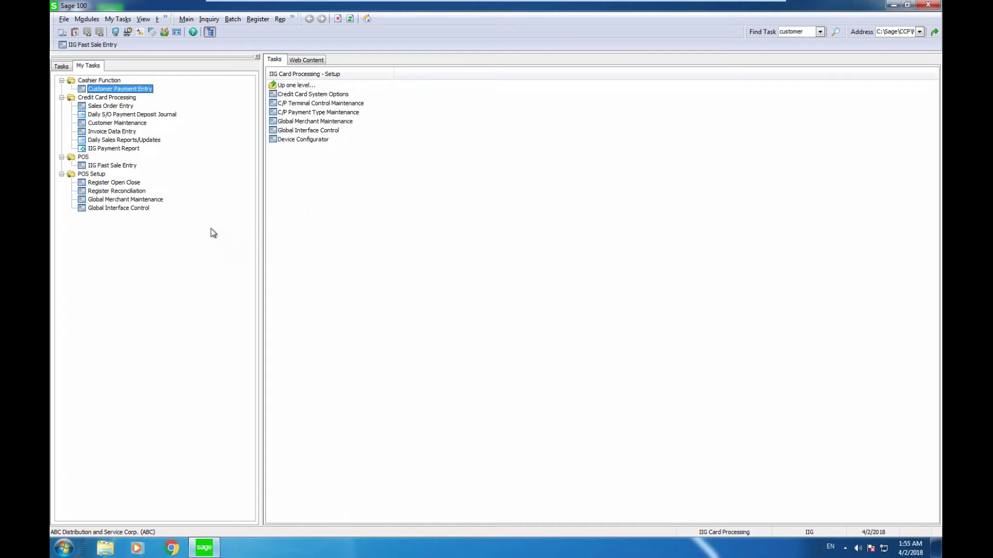
# - Start new IIG fast sale invoice 0100110 for the default customer American Business Futures
pyautogui.click(113, 165)
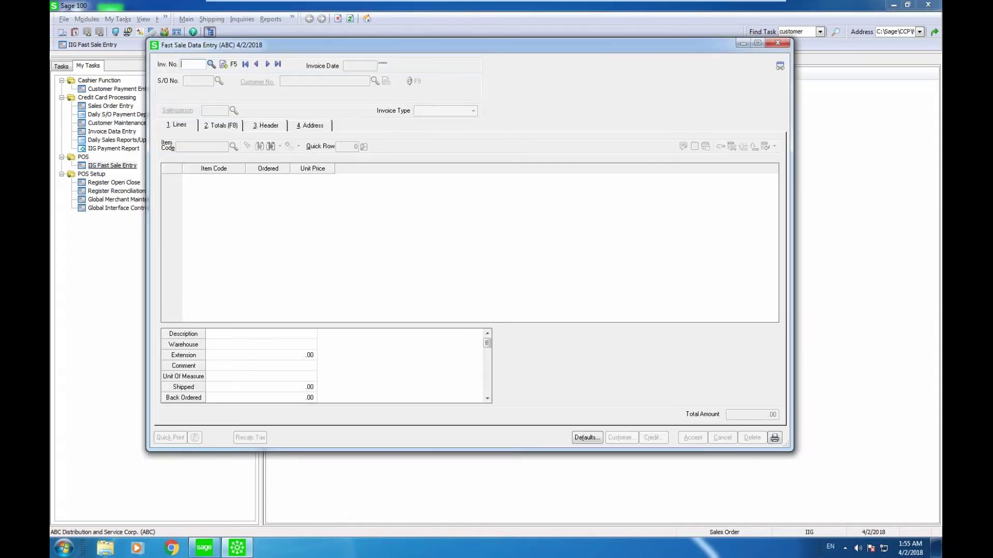
pyautogui.click(223, 64)
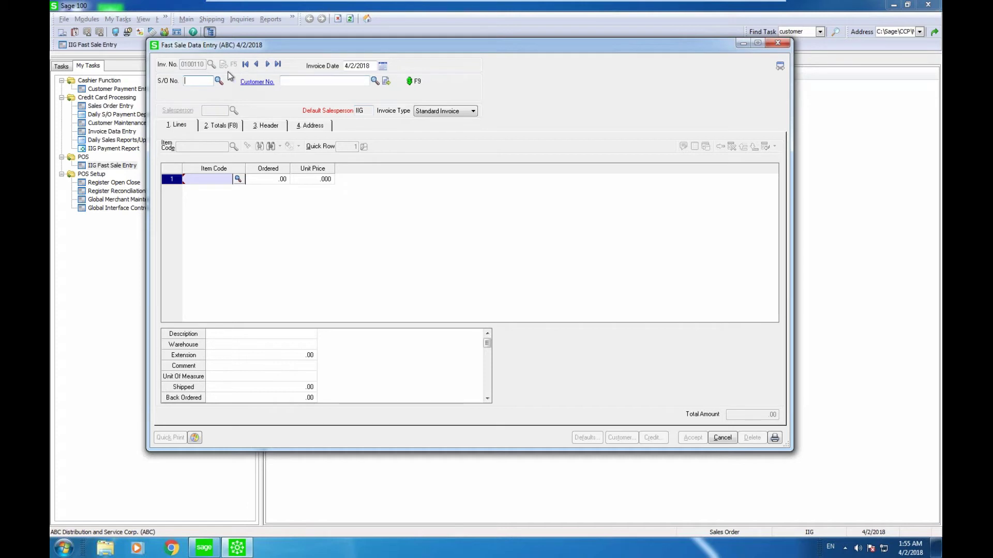
pyautogui.click(410, 83)
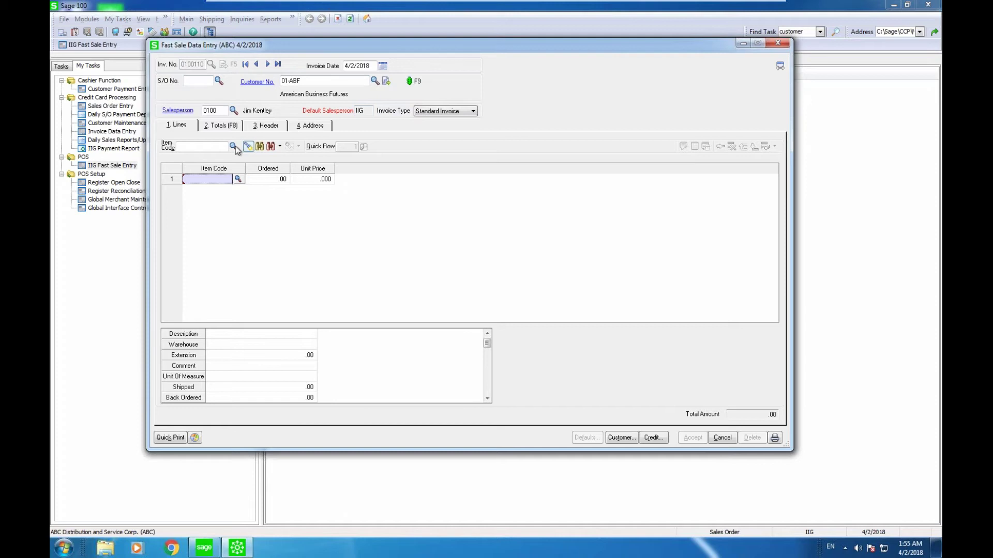
# - Add item 6655 (printer stand with basket) twice, for a 358.00 total
pyautogui.click(208, 143)
pyautogui.write('6655')
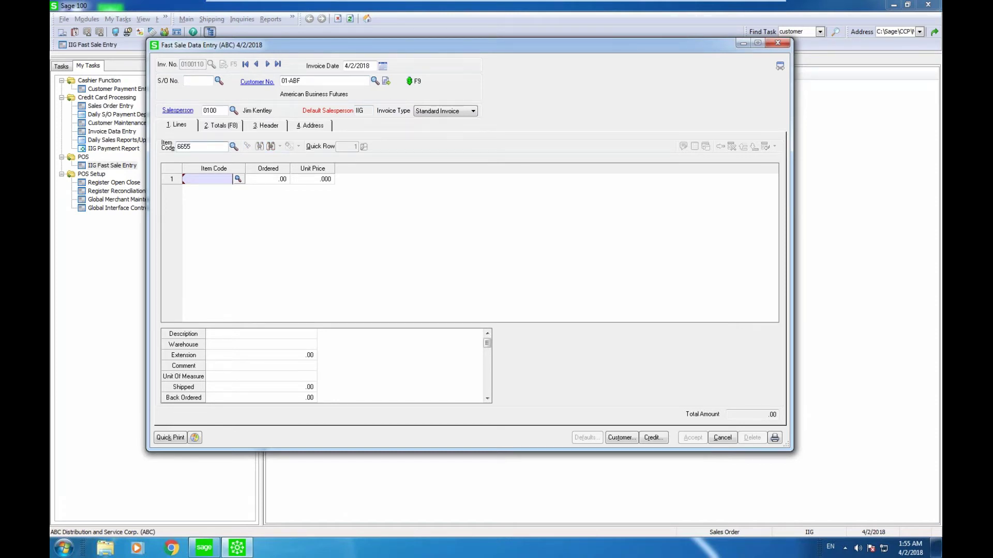
pyautogui.press('Return')
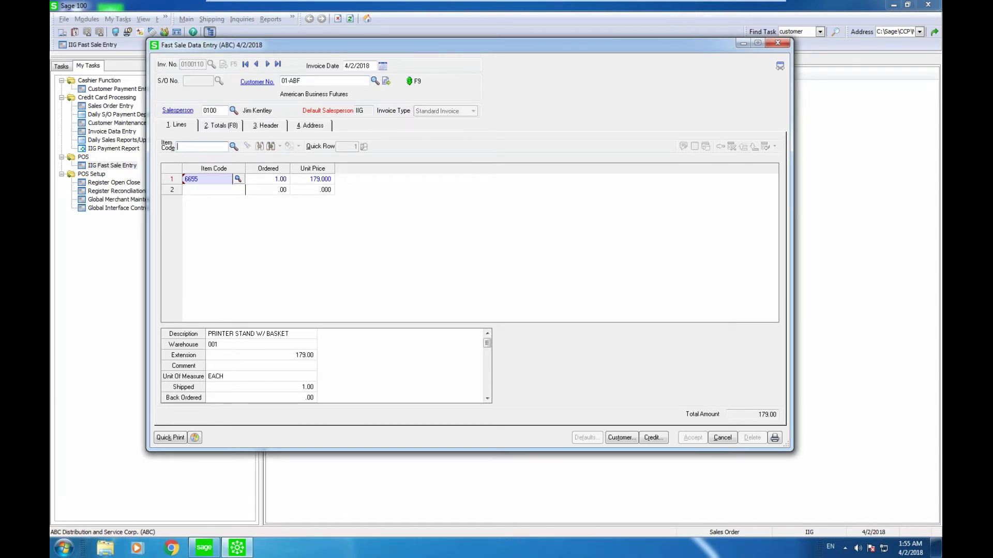
pyautogui.write('6655')
pyautogui.press('Return')
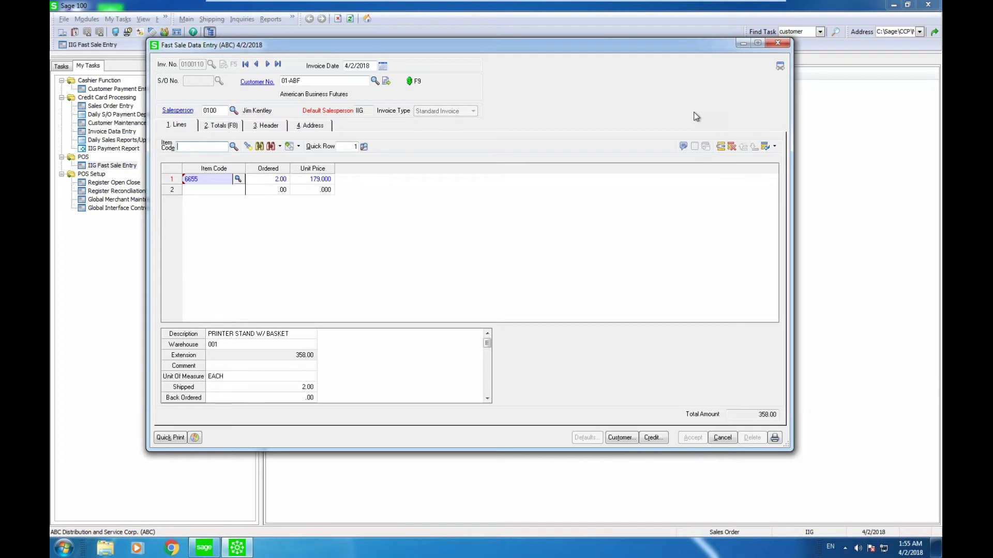
# - Set the payment type to AMEX using the customer's saved AMEX card
pyautogui.click(228, 129)
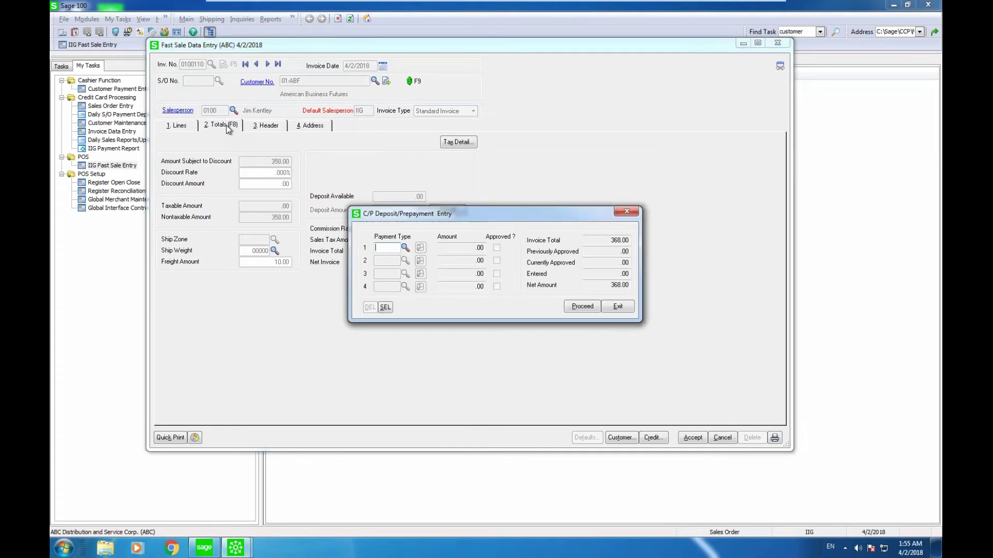
pyautogui.write('AMEX')
pyautogui.press('Tab')
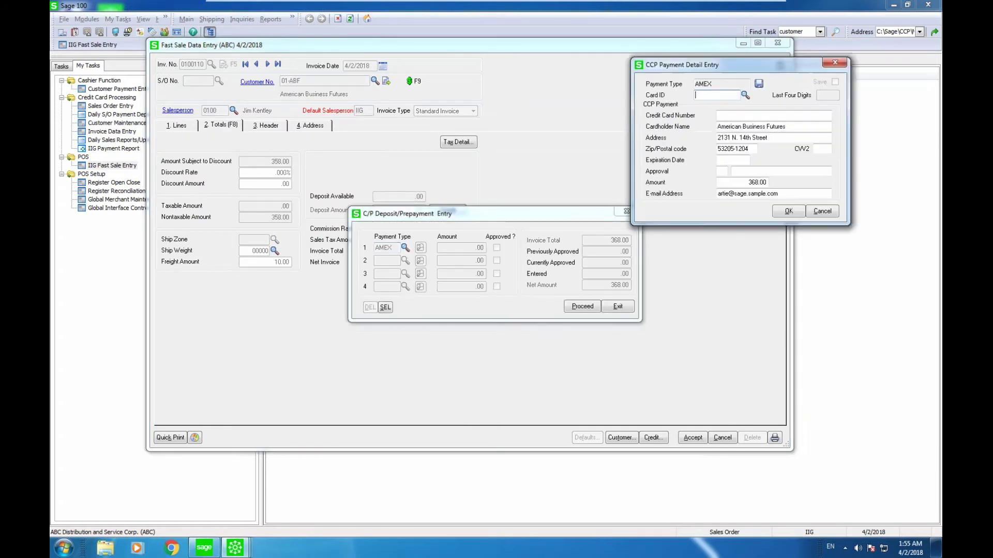
pyautogui.click(745, 96)
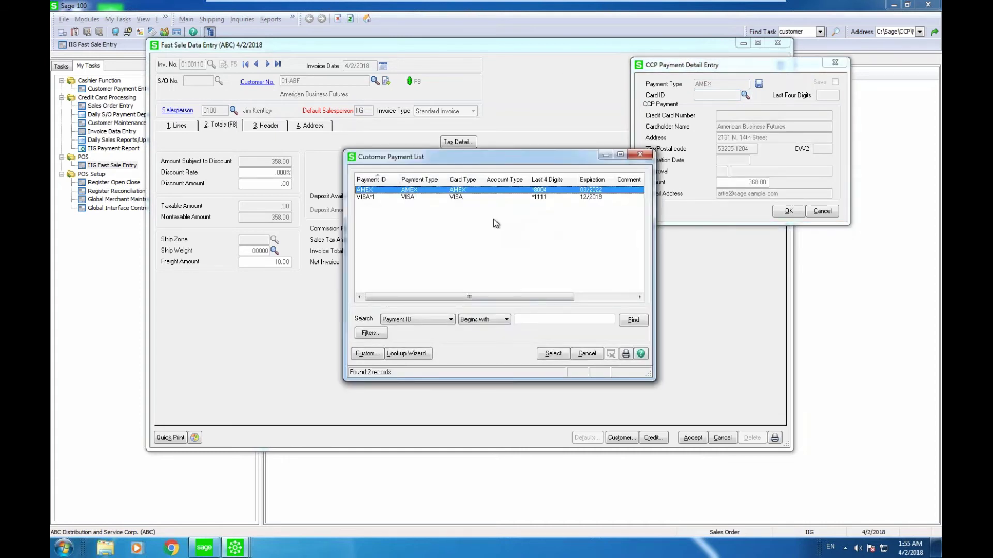
pyautogui.click(549, 356)
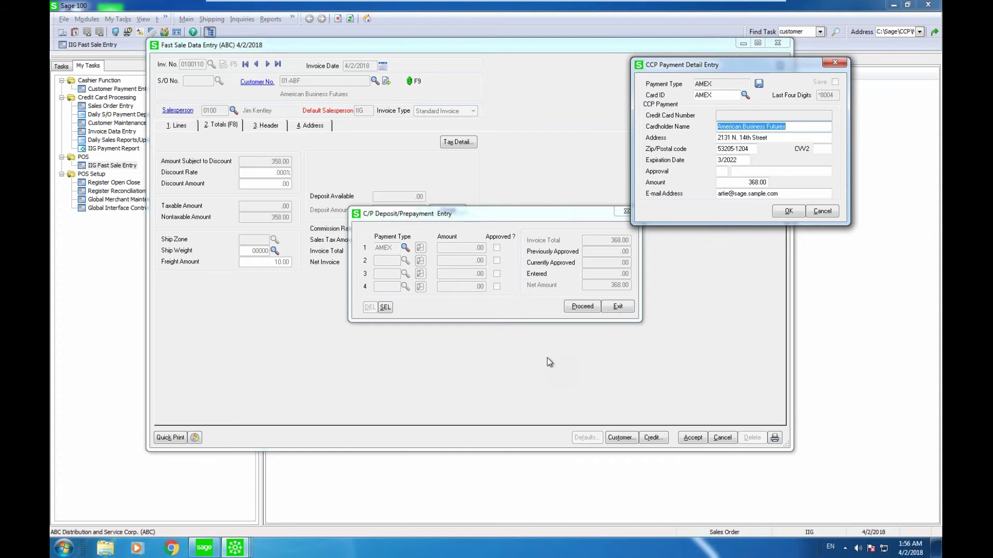
# - Authorize the 368.00 card charge, acknowledge approval, and accept invoice 0100110
pyautogui.click(789, 211)
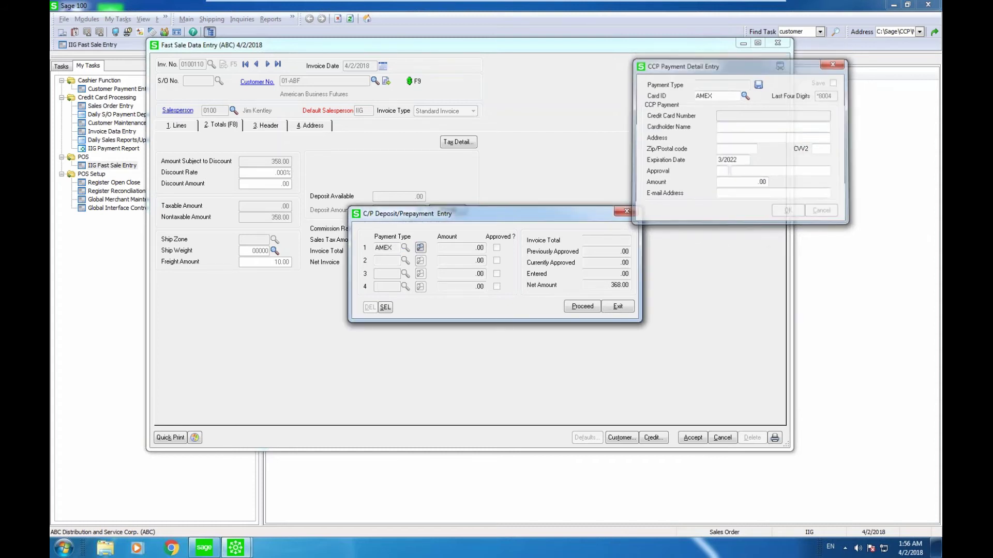
pyautogui.click(578, 309)
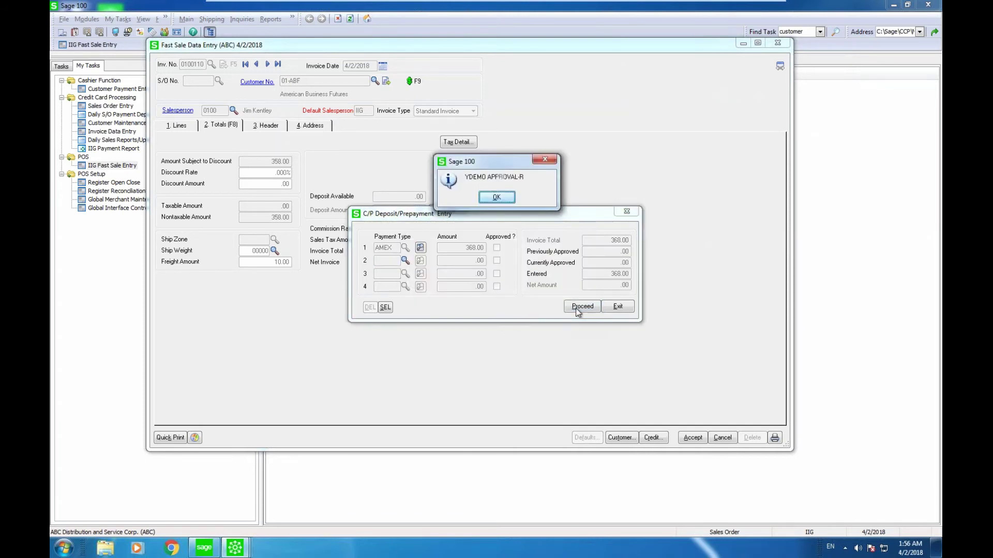
pyautogui.click(496, 197)
pyautogui.click(694, 438)
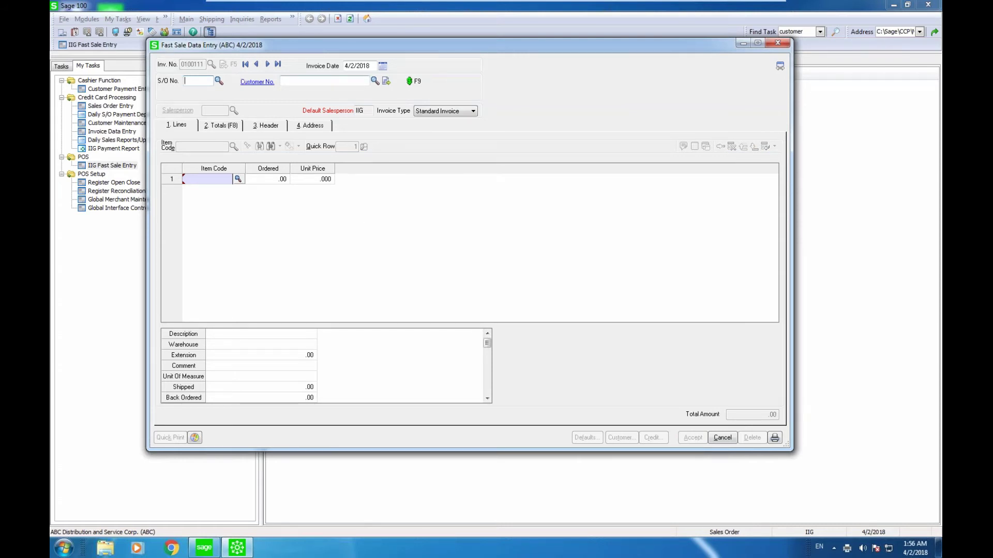
# - Fill invoice 0100111 with the default cash-sale customer and item 6655
pyautogui.click(412, 83)
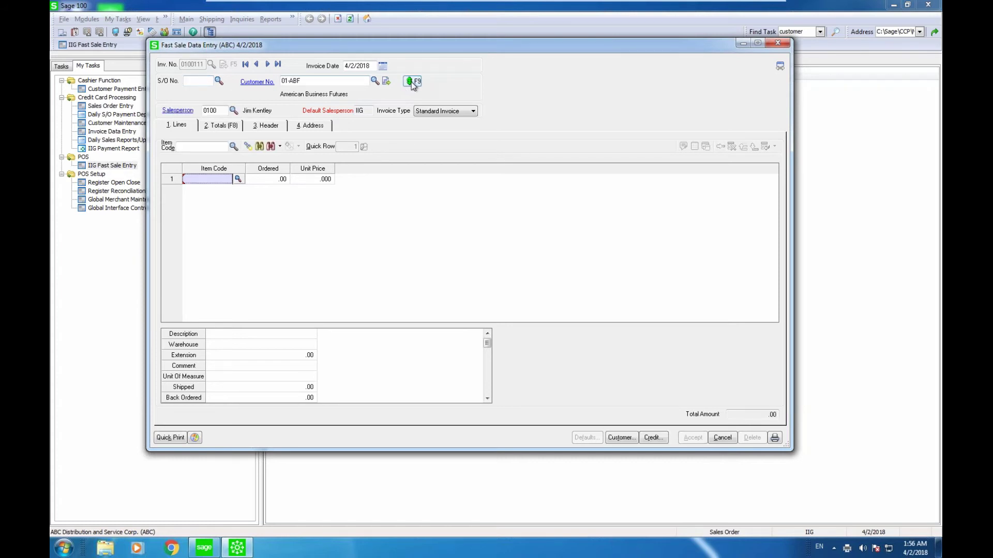
pyautogui.click(216, 148)
pyautogui.write('6655')
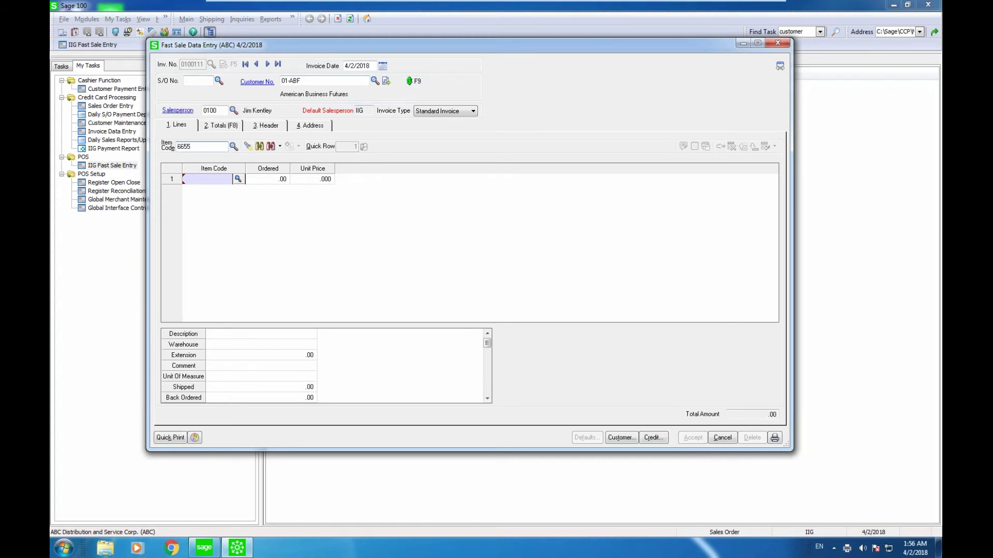
pyautogui.press('Return')
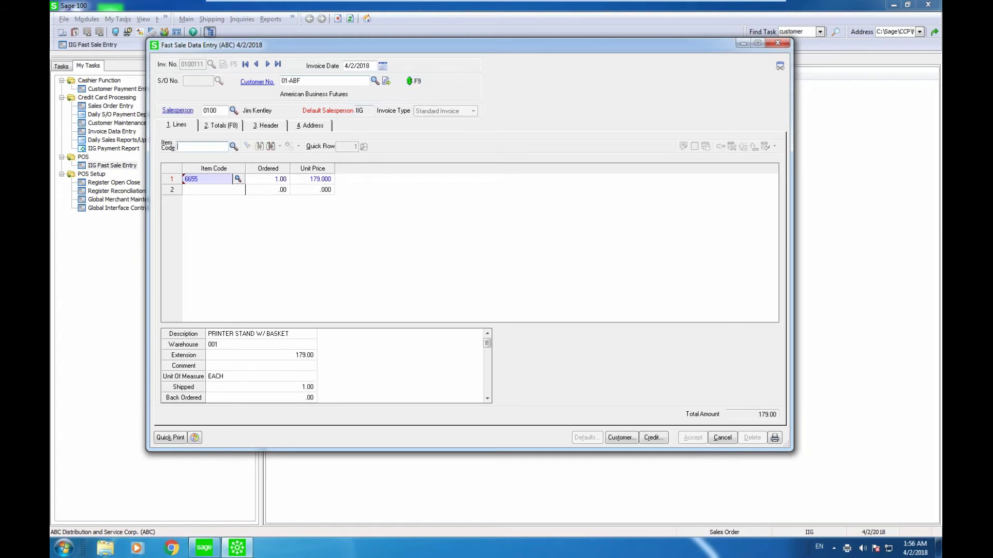
# - Enter a CASH payment of 200.00 in the invoice totals
pyautogui.click(225, 129)
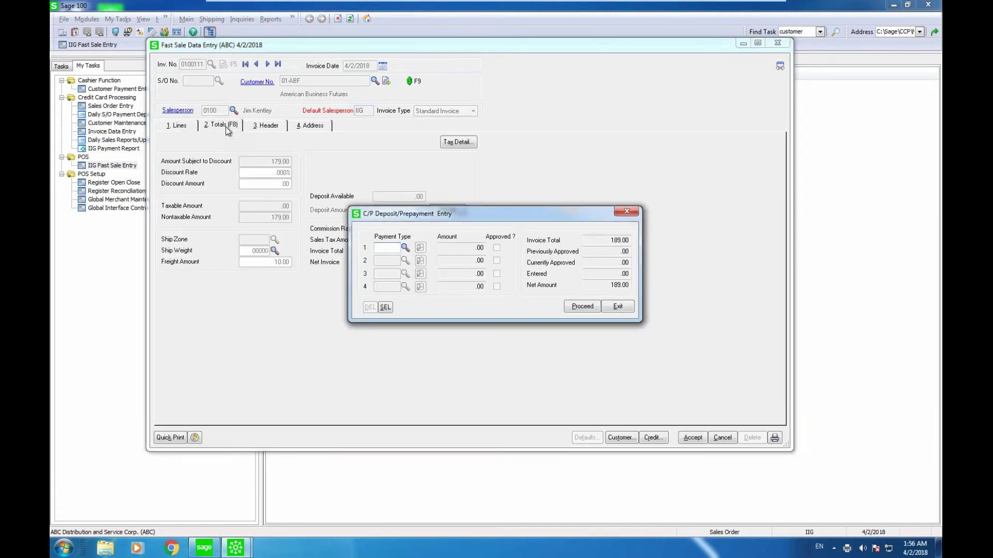
pyautogui.write('CASH')
pyautogui.press('Tab')
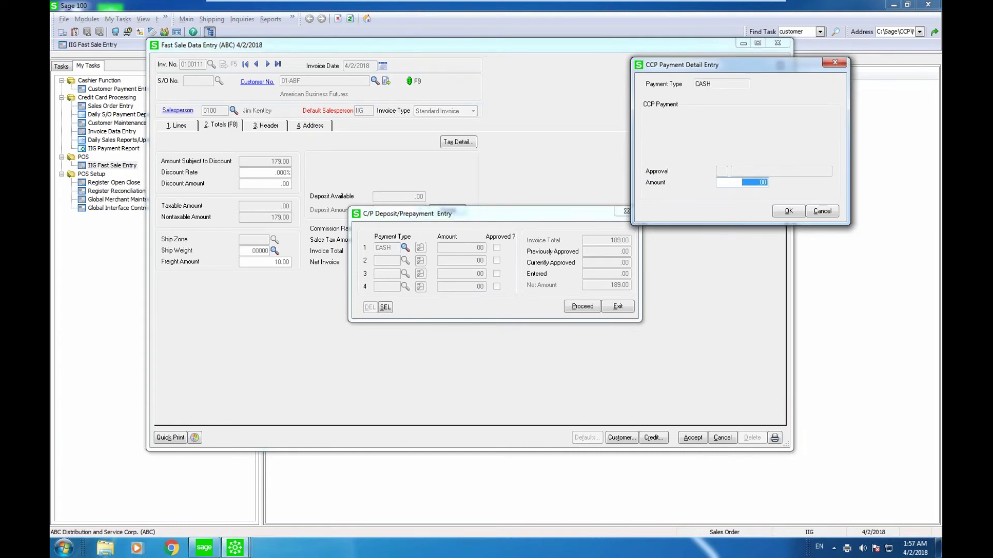
pyautogui.write('200')
pyautogui.press('Tab')
pyautogui.press('Return')
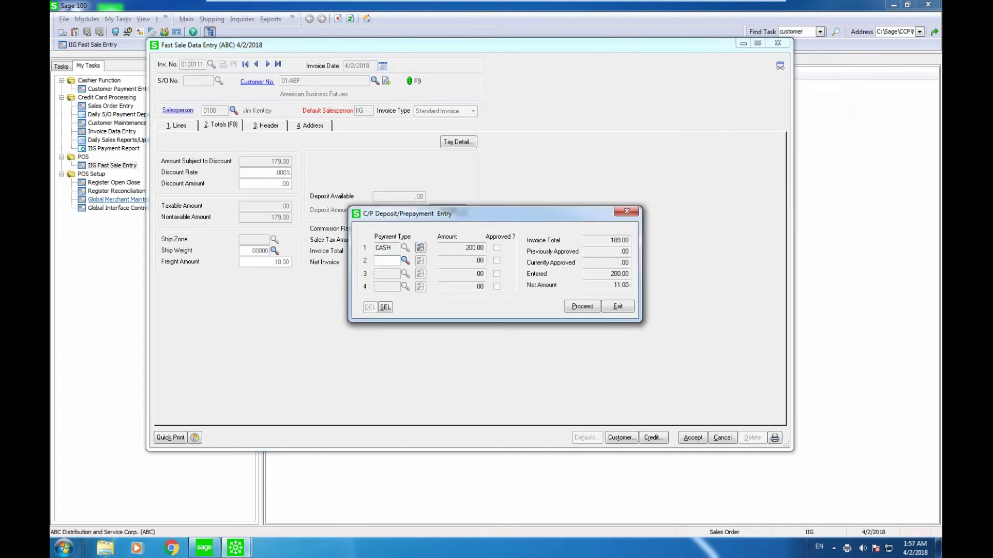
# - Process the deposit, acknowledge the 11.00 change due and approval, and accept invoice 0100111
pyautogui.click(580, 307)
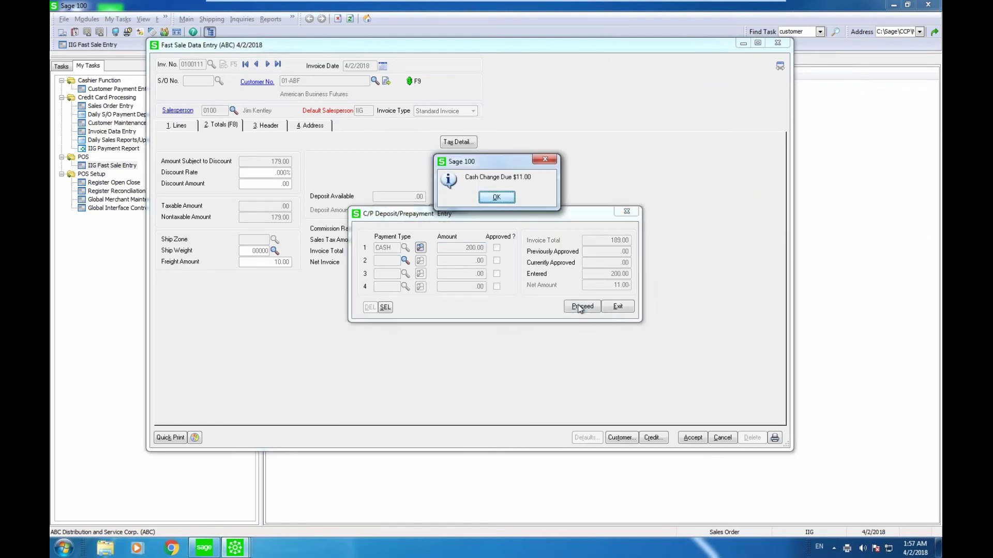
pyautogui.click(505, 200)
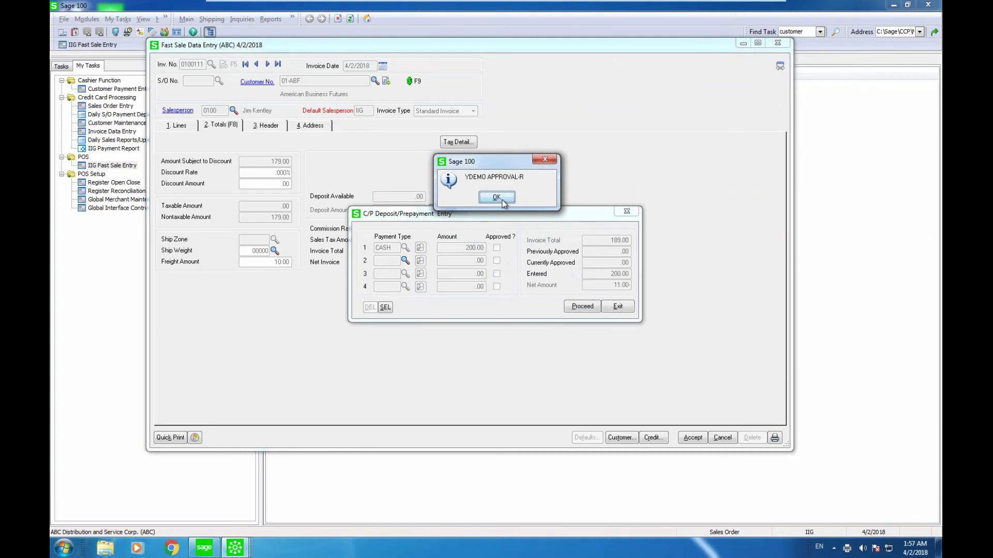
pyautogui.click(501, 200)
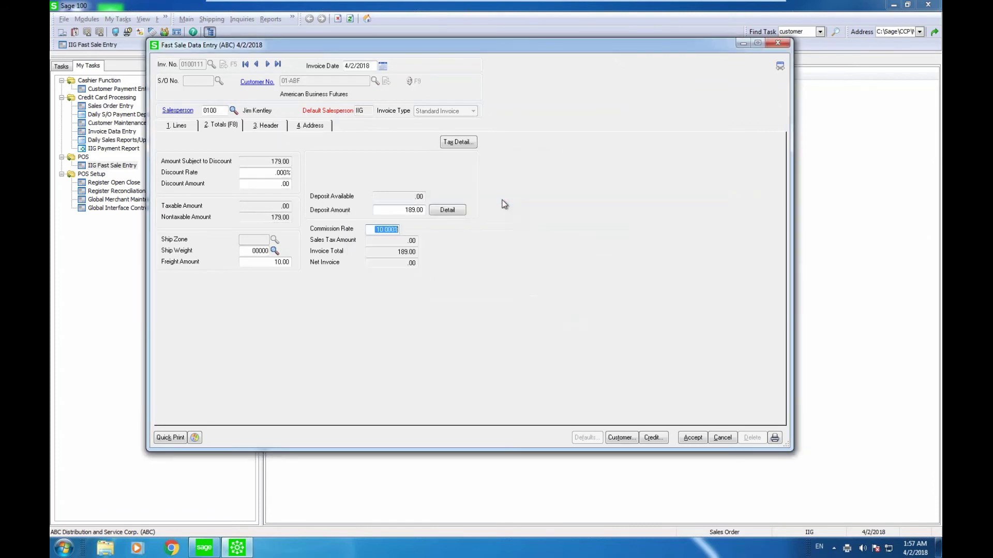
pyautogui.click(694, 438)
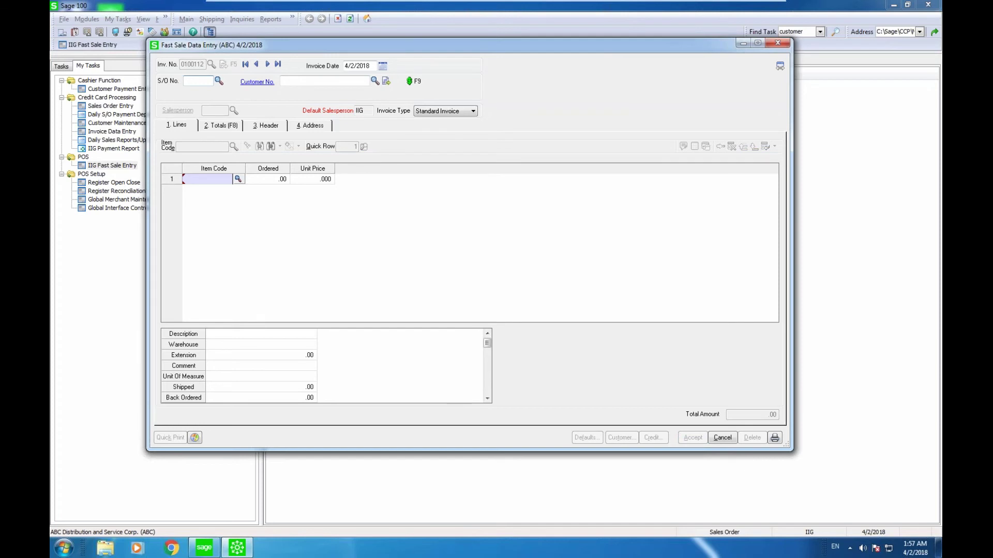
# - Discard invoice 0100112 and confirm defaults: Standard Invoice, C.O.D. ship via, next invoice 0100113
pyautogui.click(723, 438)
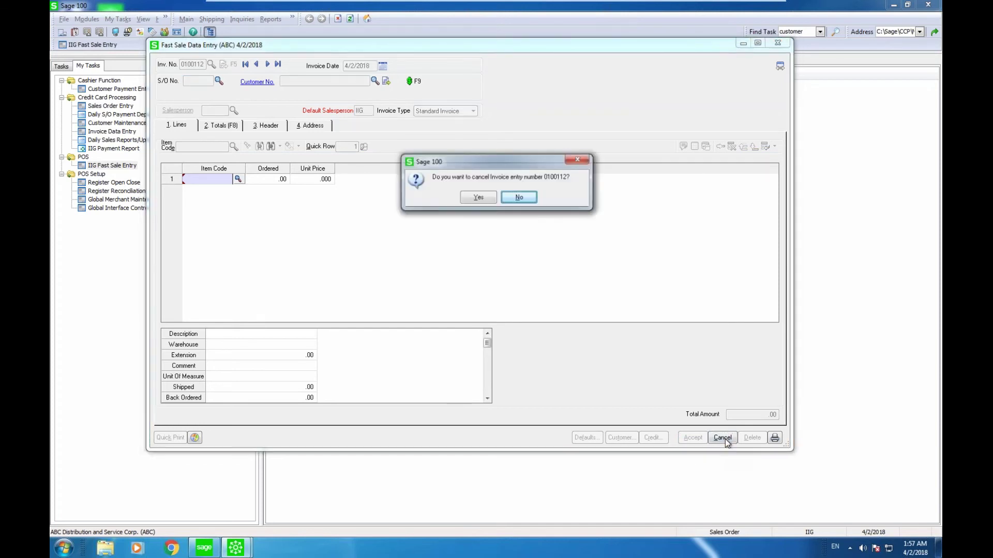
pyautogui.click(485, 199)
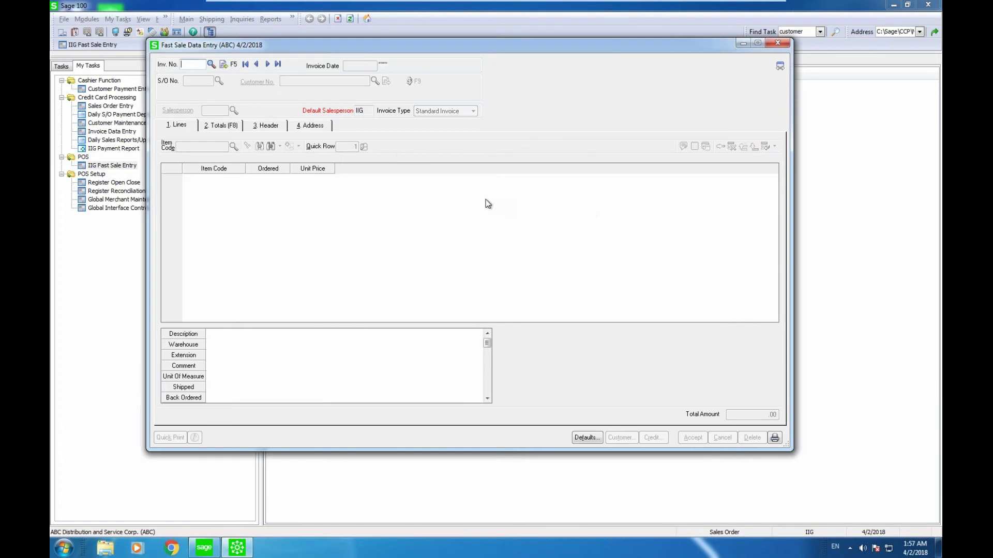
pyautogui.click(585, 439)
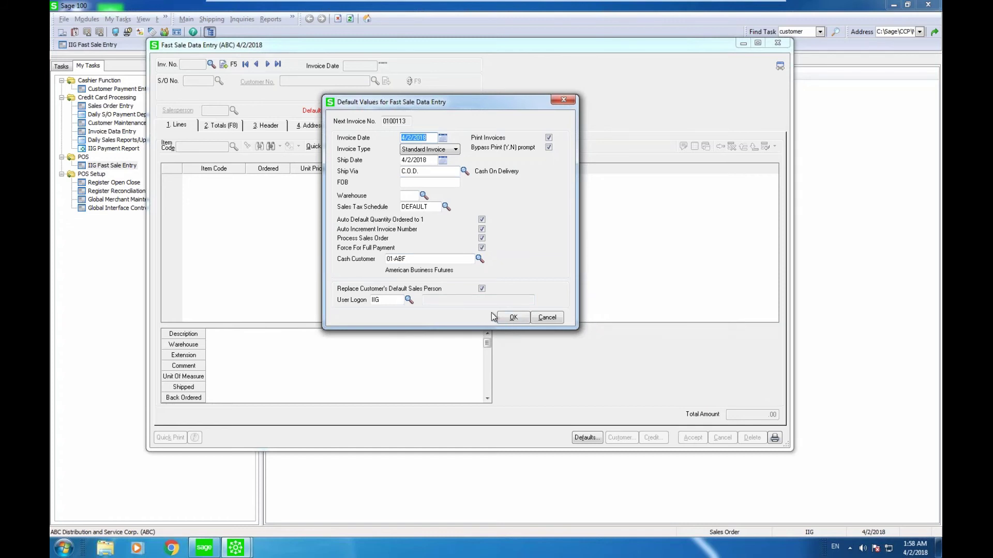
pyautogui.click(511, 317)
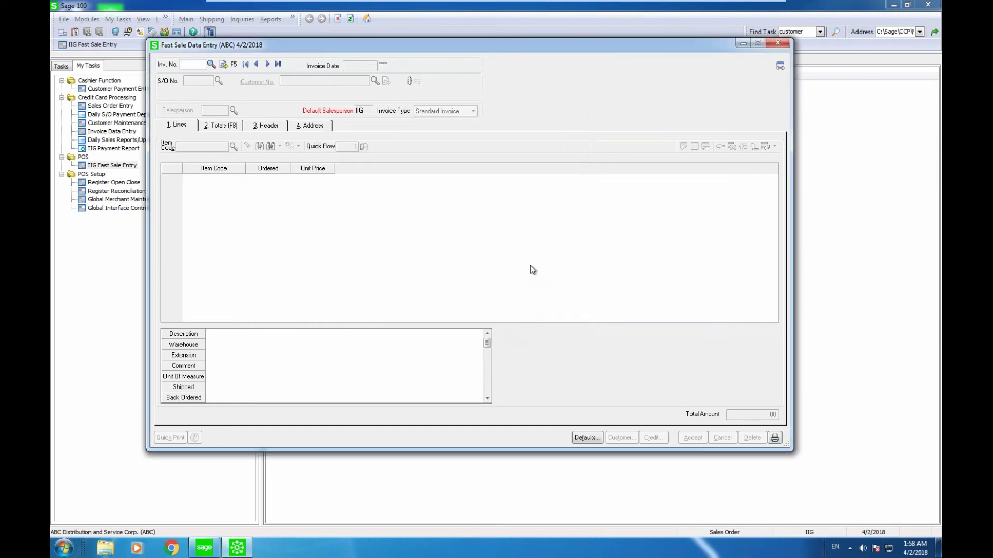
# - Close Fast Sale Entry and check in Register Open Close that T101 is still open
pyautogui.click(787, 44)
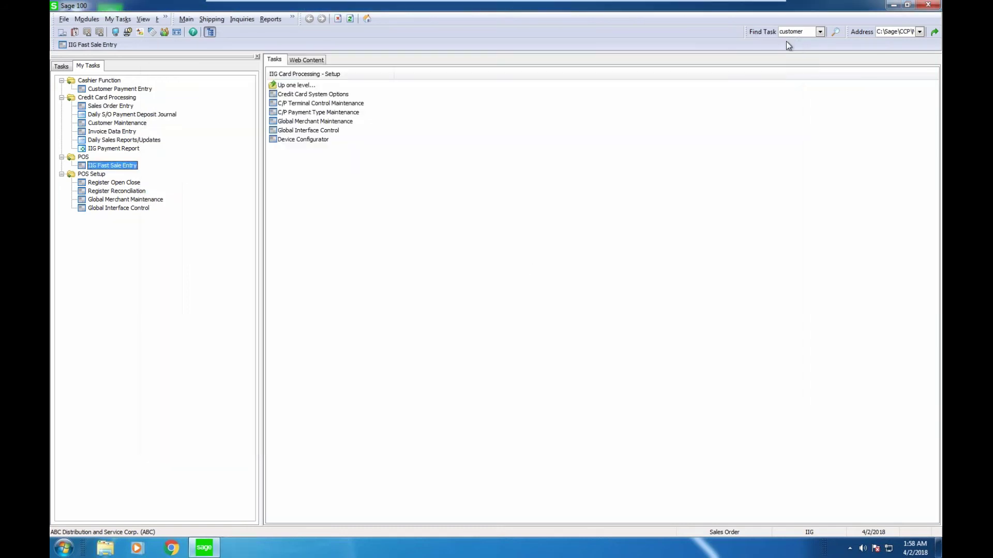
pyautogui.click(130, 184)
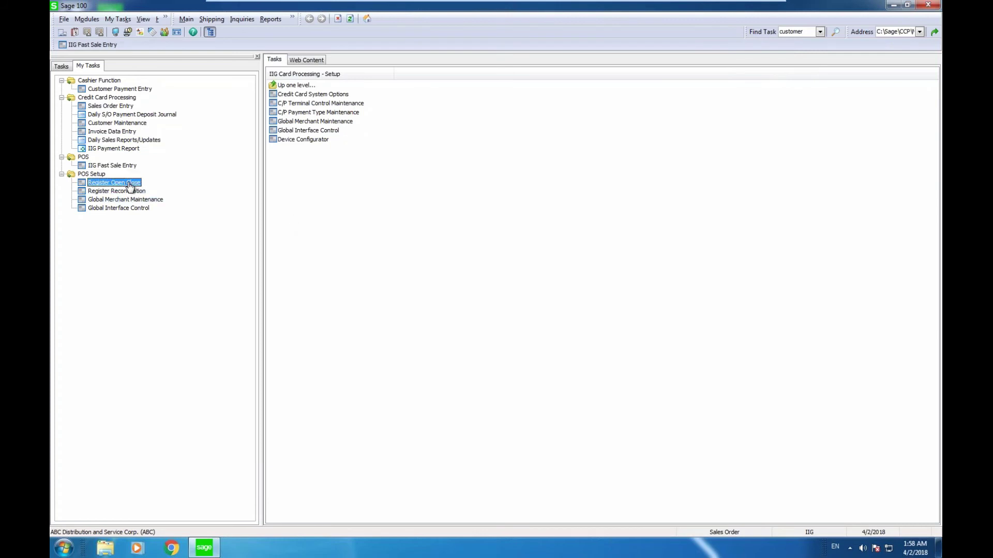
pyautogui.doubleClick(130, 184)
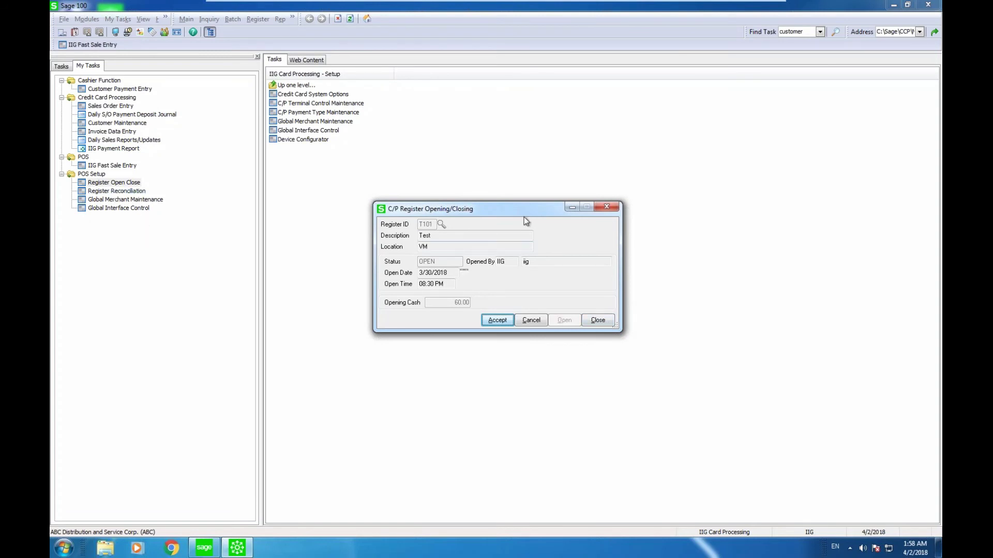
pyautogui.click(606, 207)
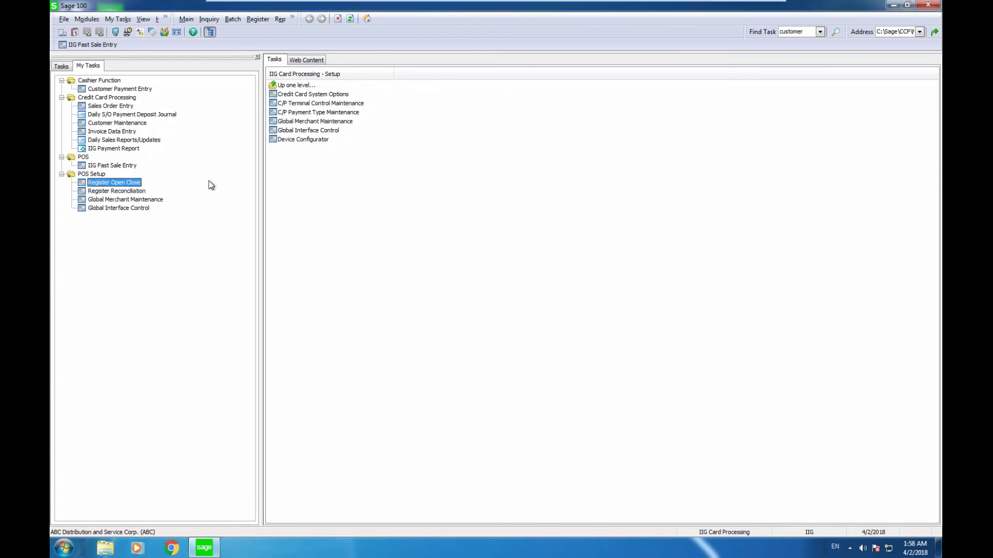
# - Select register T101 in Register Reconciliation and confirm it has no batches yet
pyautogui.click(135, 191)
pyautogui.doubleClick(136, 192)
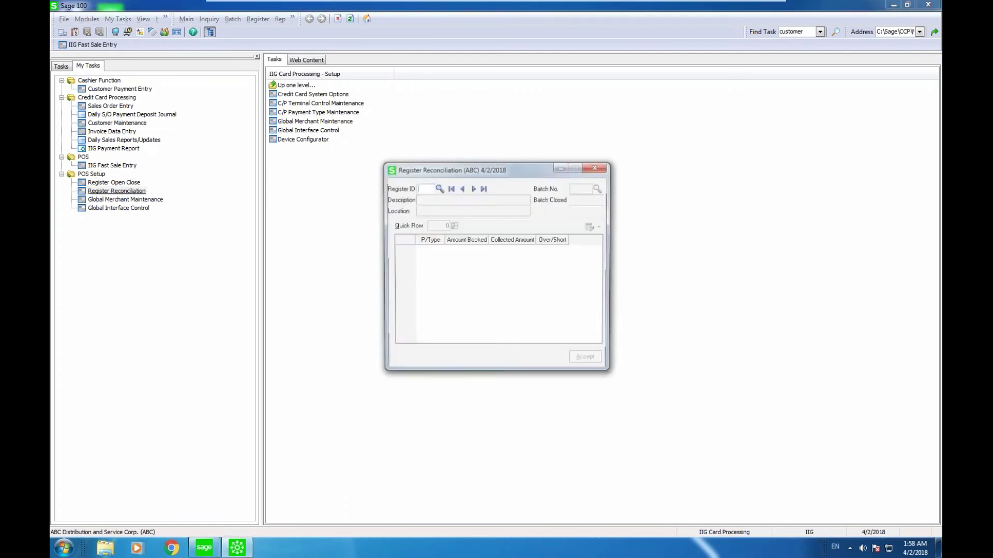
pyautogui.click(440, 188)
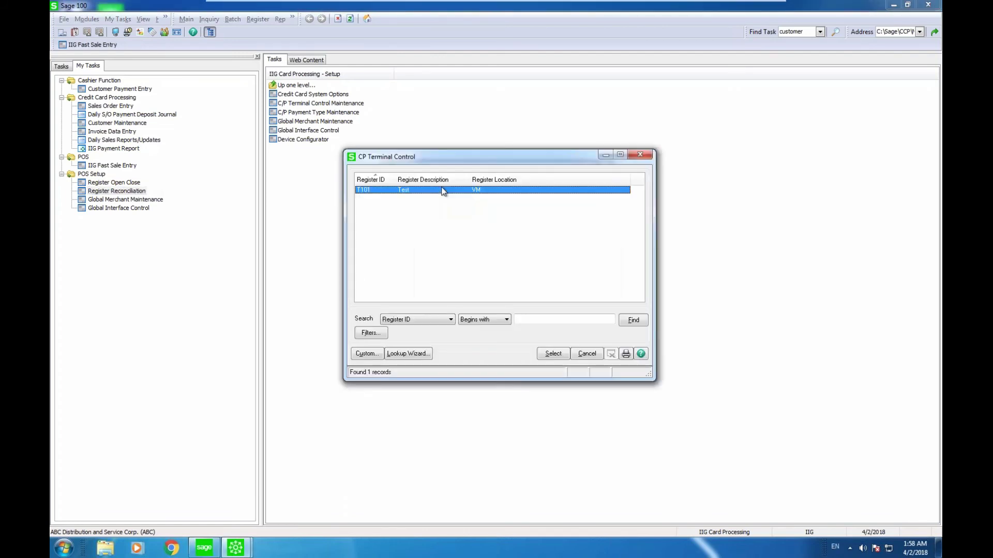
pyautogui.click(552, 354)
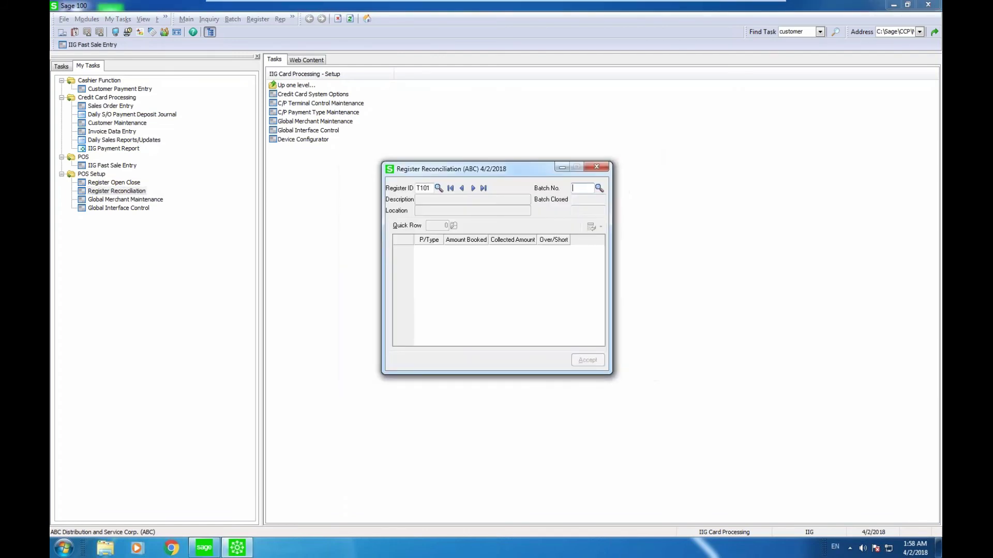
pyautogui.click(598, 188)
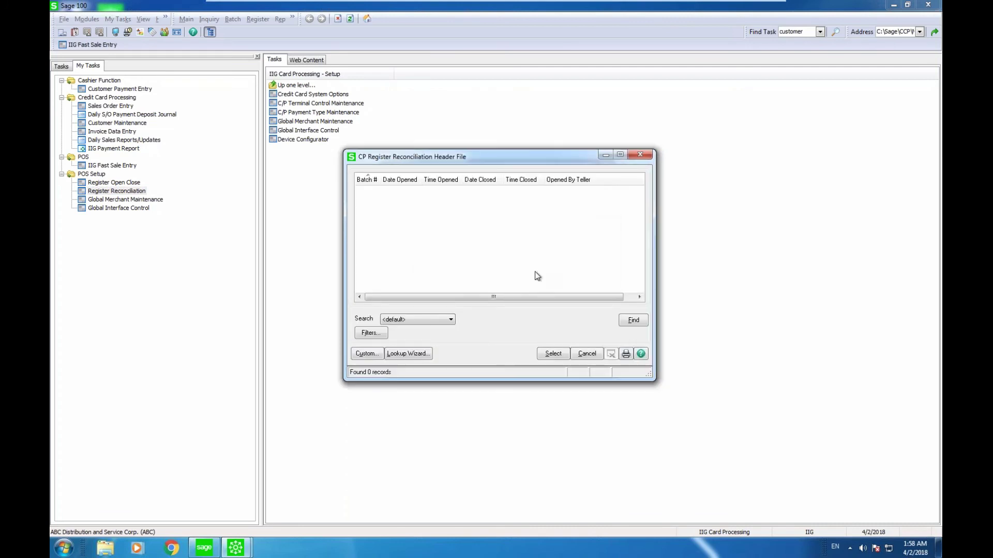
pyautogui.click(587, 356)
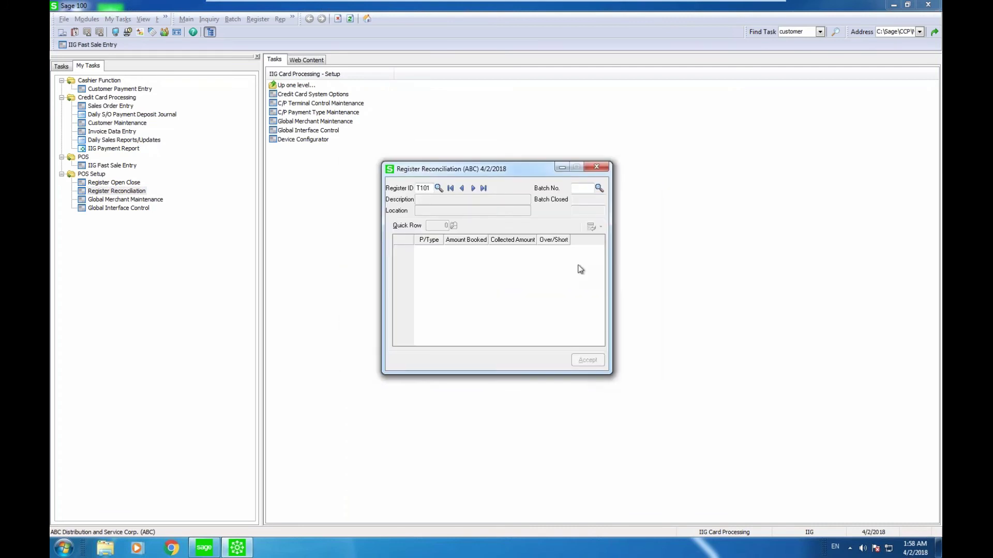
pyautogui.click(604, 167)
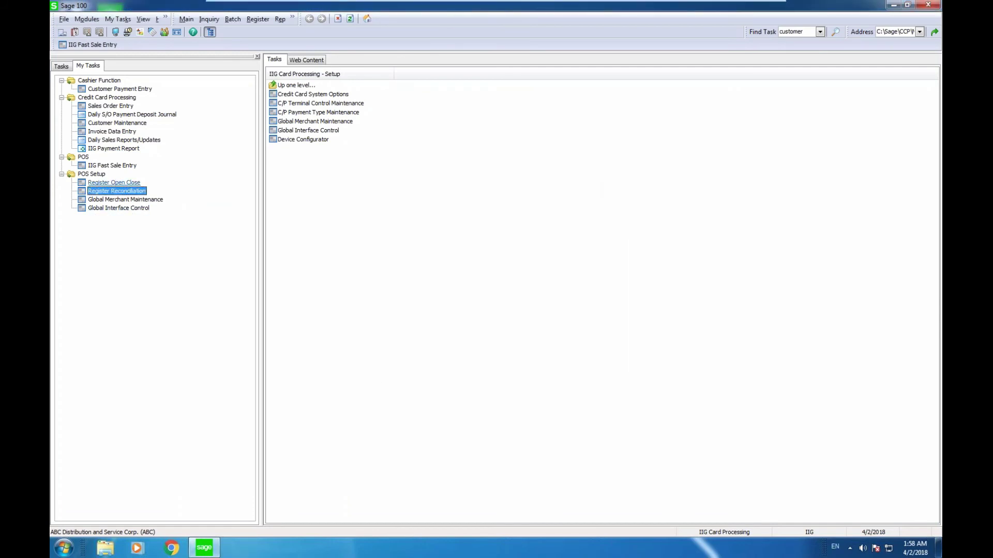
pyautogui.click(116, 183)
# - Close register T101 and preview its batch 001 summary totaling 4,314.76
pyautogui.doubleClick(115, 183)
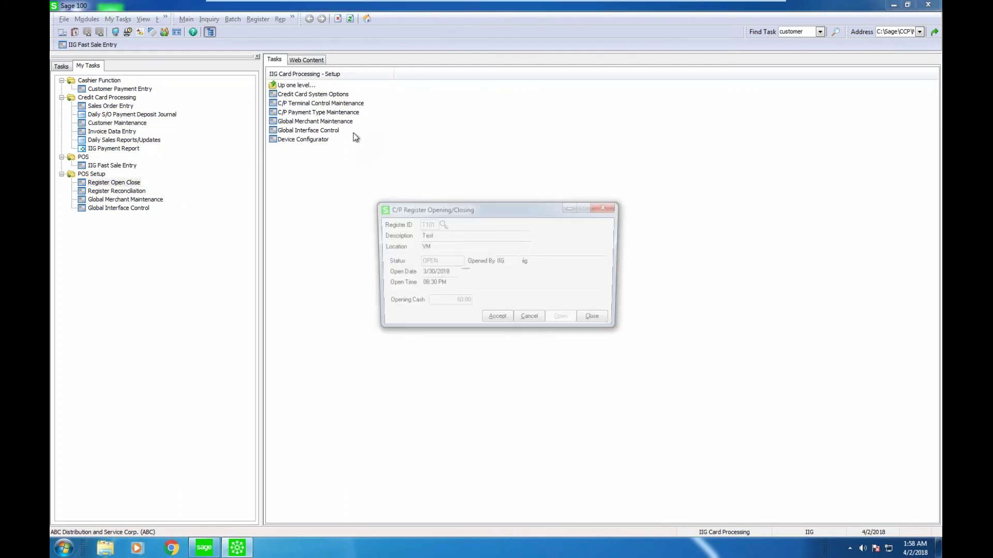
pyautogui.click(598, 320)
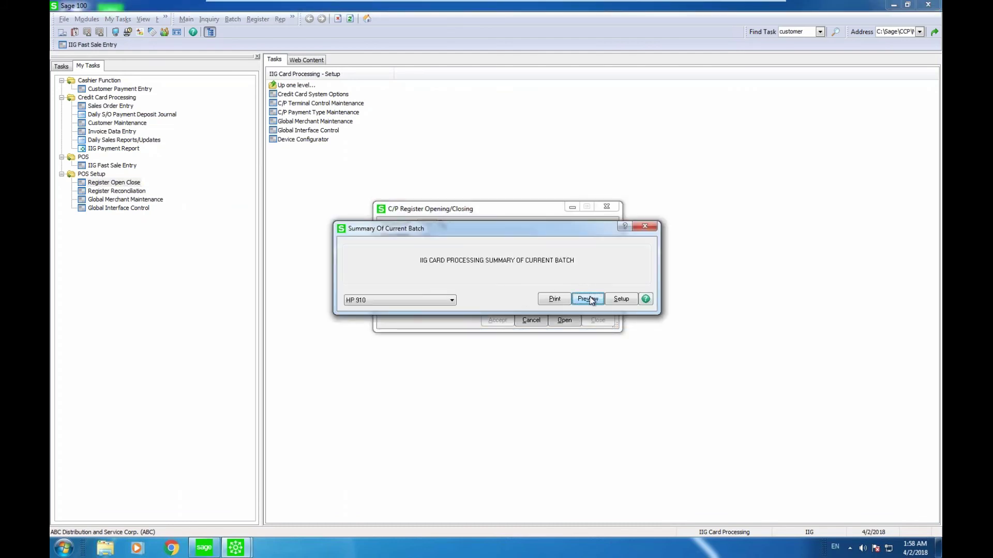
pyautogui.click(592, 300)
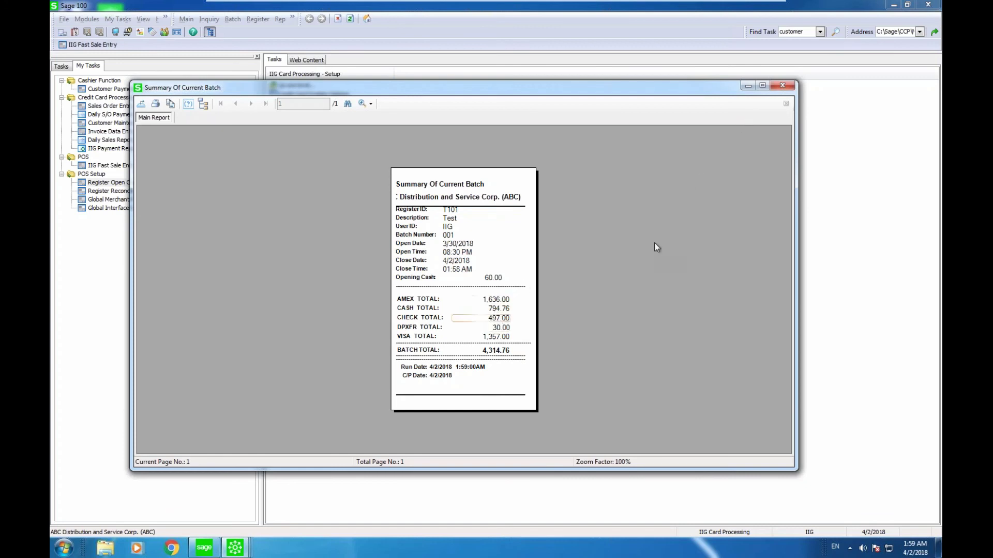
pyautogui.click(782, 86)
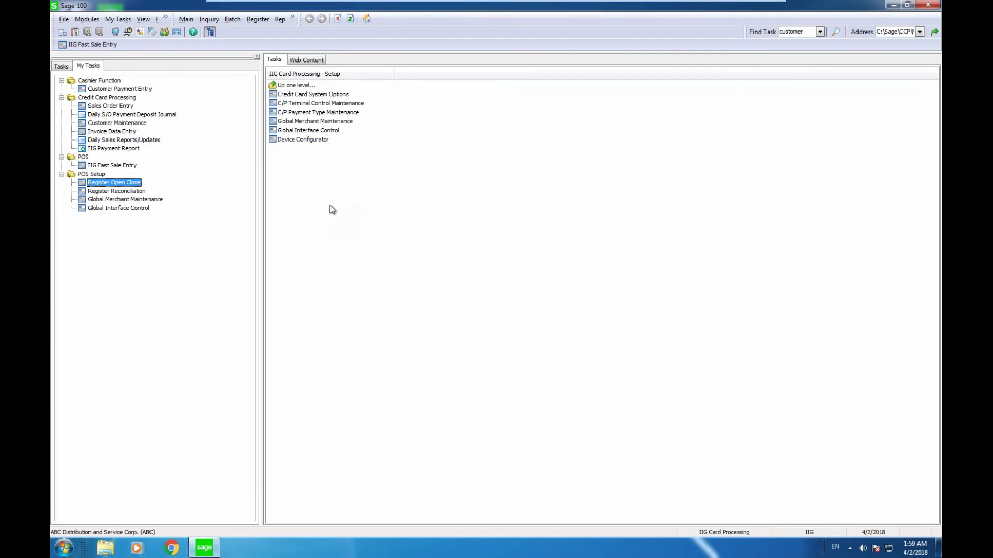
pyautogui.click(150, 202)
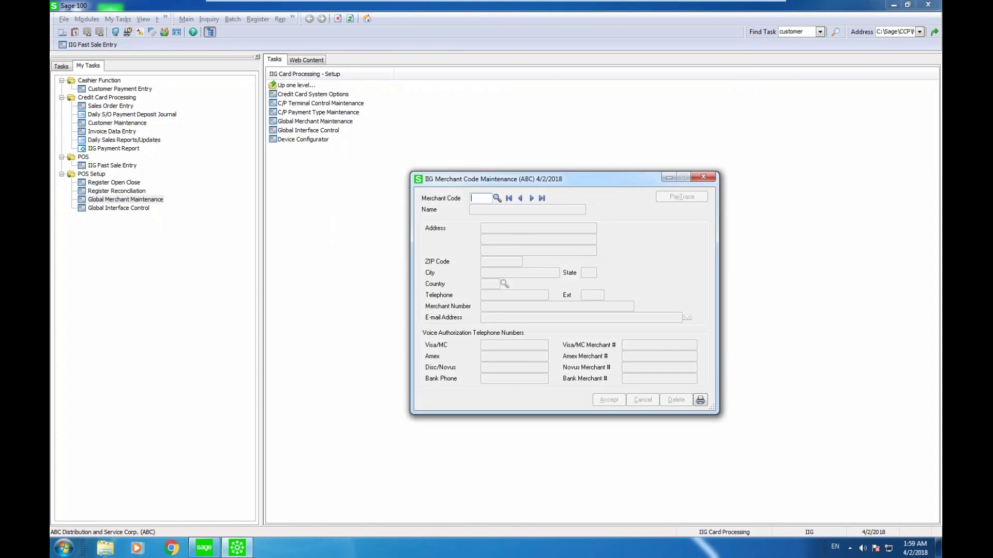
pyautogui.click(531, 199)
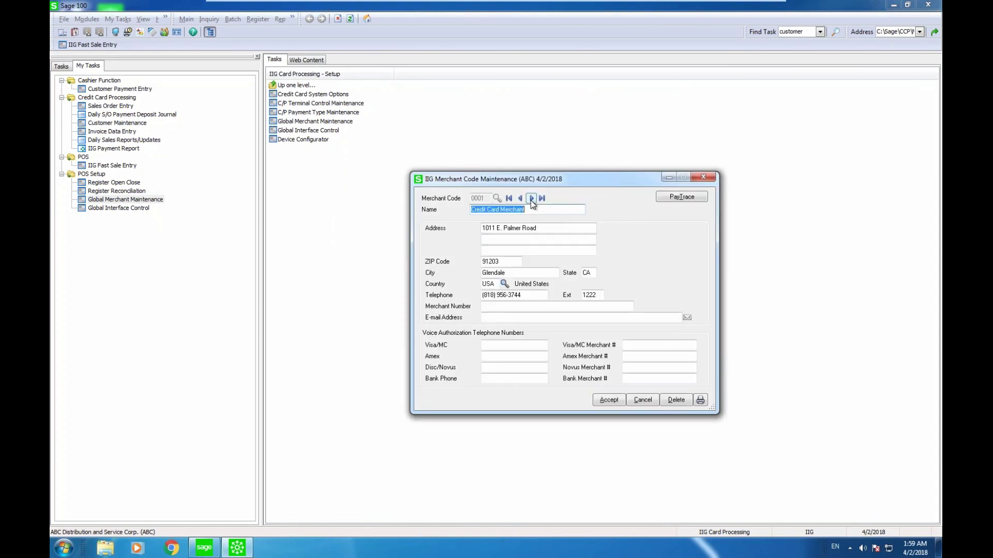
pyautogui.click(688, 196)
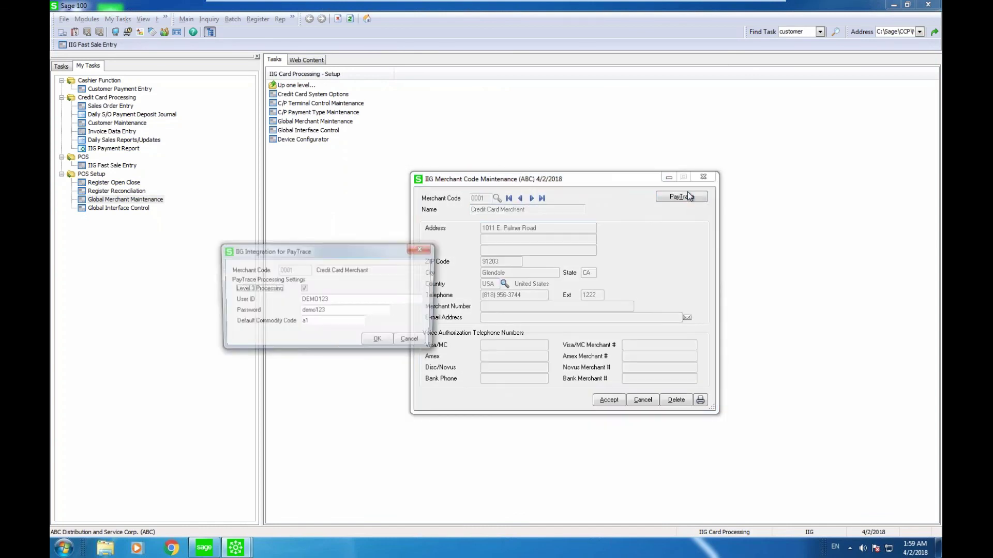
pyautogui.click(424, 249)
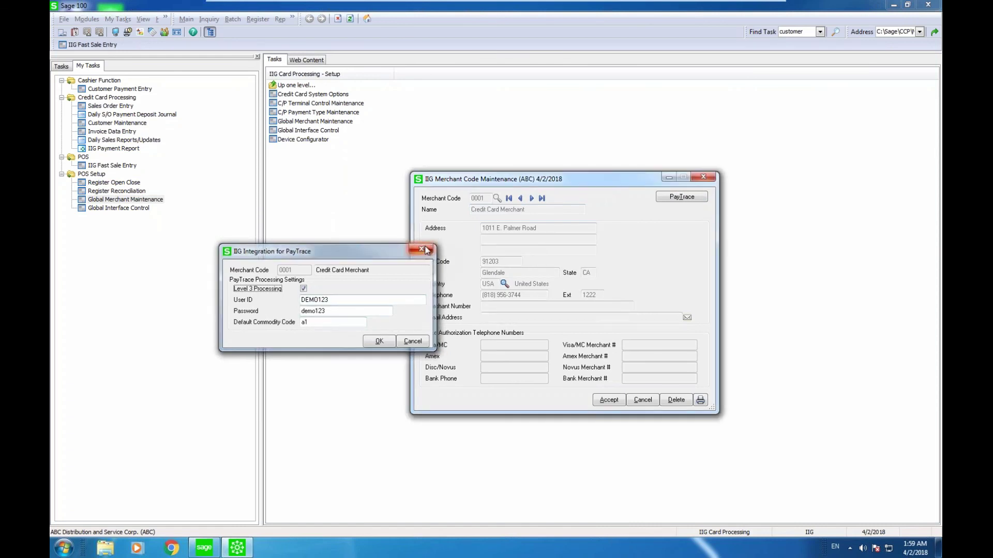
pyautogui.click(703, 177)
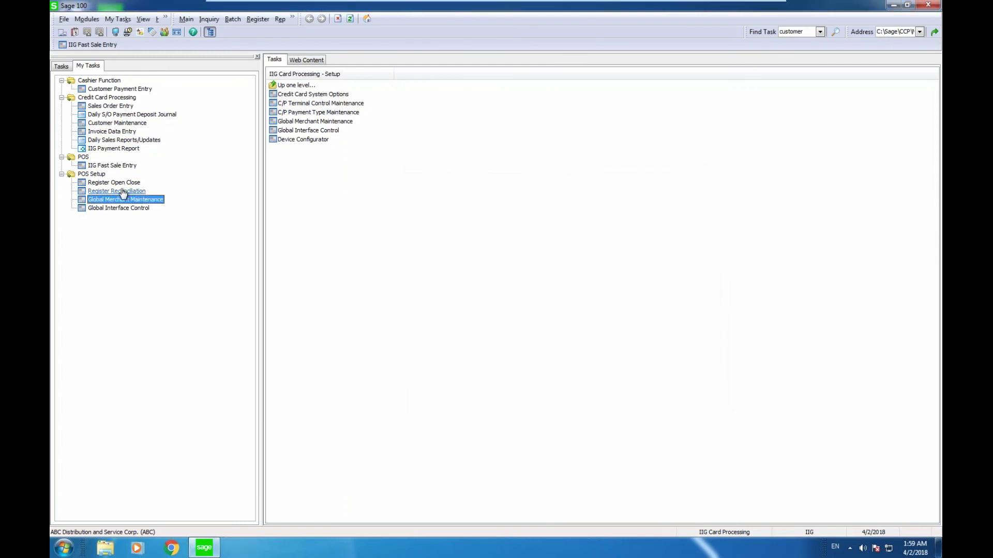
# - Open Global Interface Control, review the processor interface options, and keep PayTrace selected
pyautogui.click(111, 208)
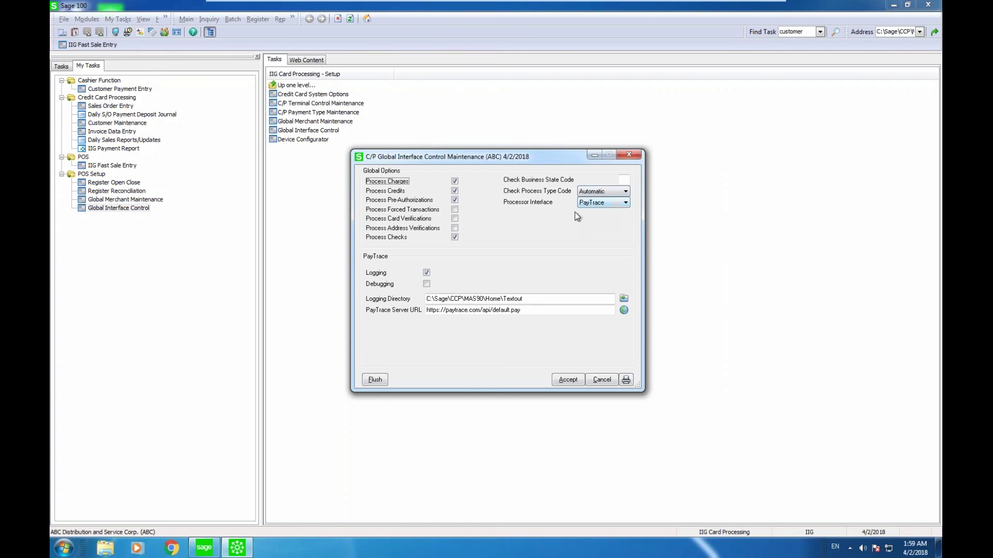
pyautogui.click(620, 206)
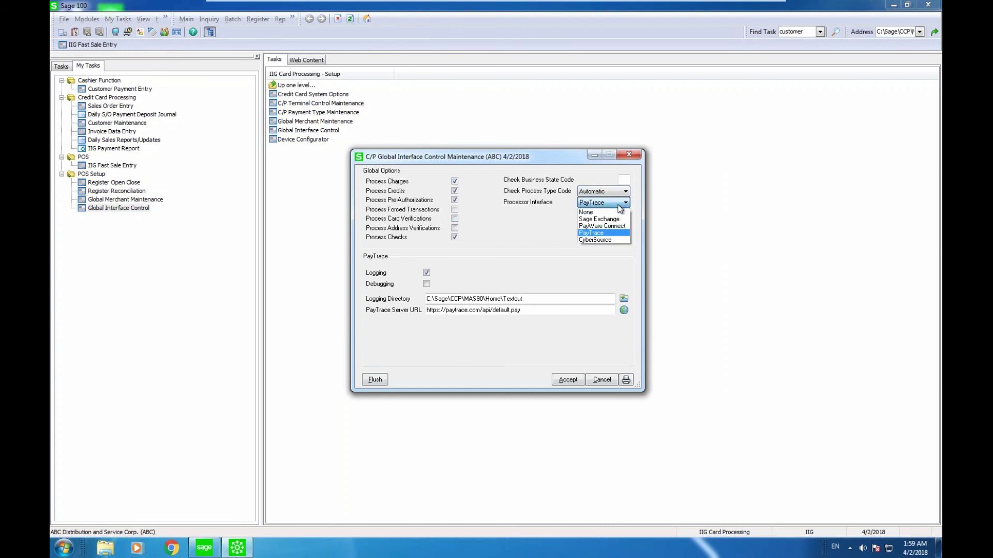
pyautogui.click(476, 240)
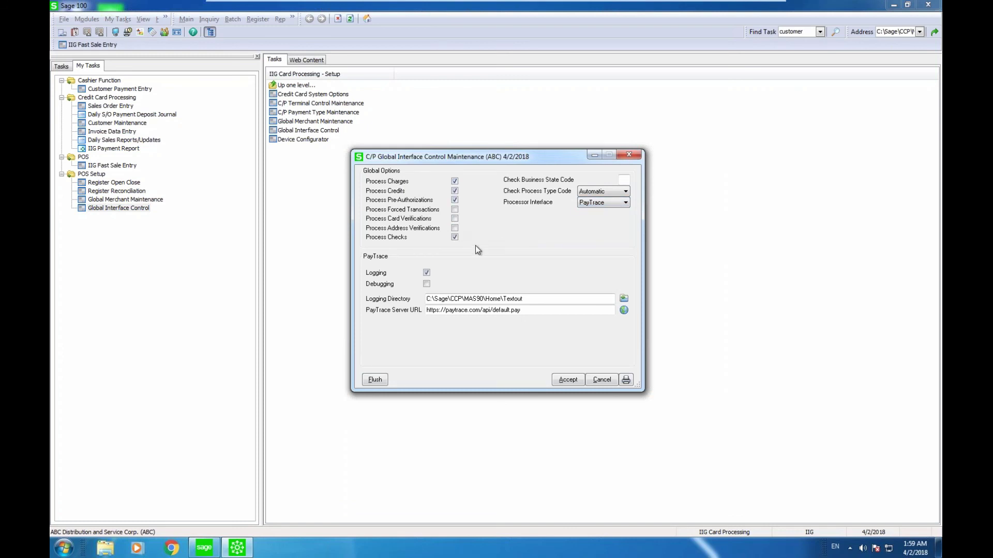